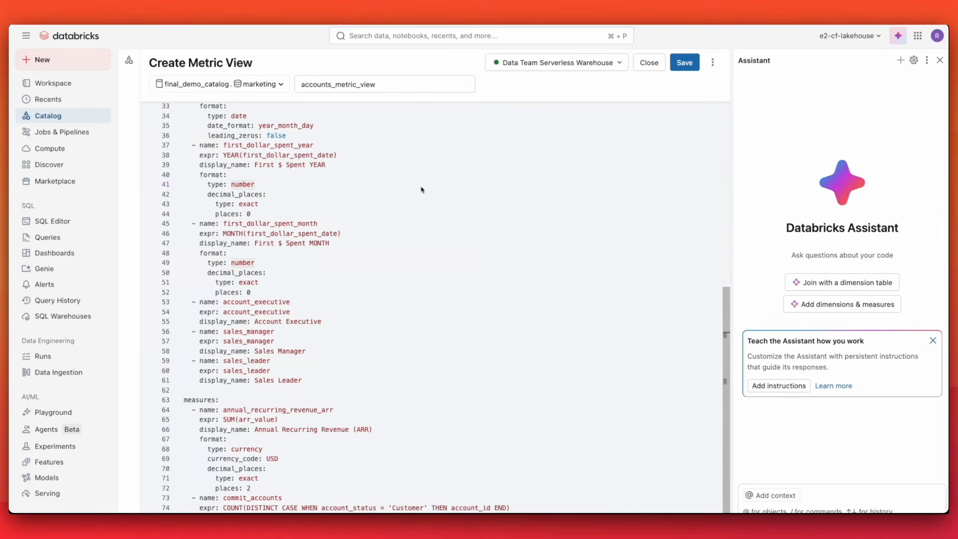
Add a top-level filter customer_type = 'Direct' below the source line of the metric view YAML.
{"action": "scroll", "coordinate": [422, 189], "scroll_direction": "up", "scroll_amount": 10}
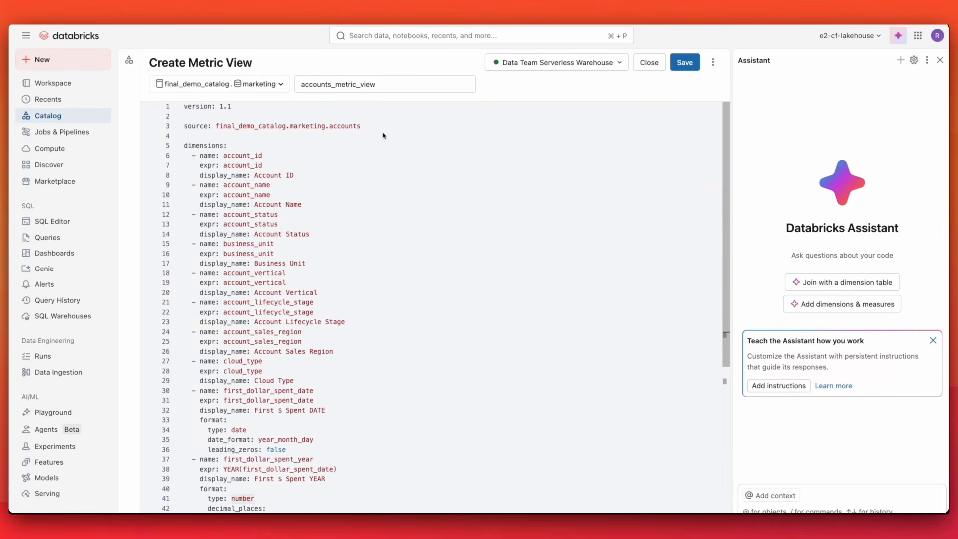
{"action": "left_click", "coordinate": [411, 126]}
{"action": "key", "text": "Return"}
{"action": "key", "text": "Return"}
{"action": "type", "text": "fil"}
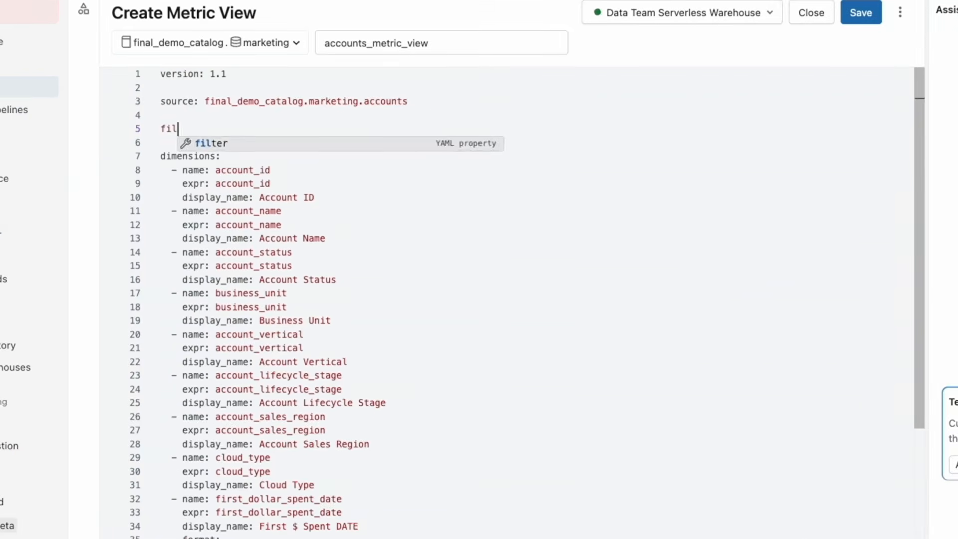
{"action": "key", "text": "Tab"}
{"action": "type", "text": "cu"}
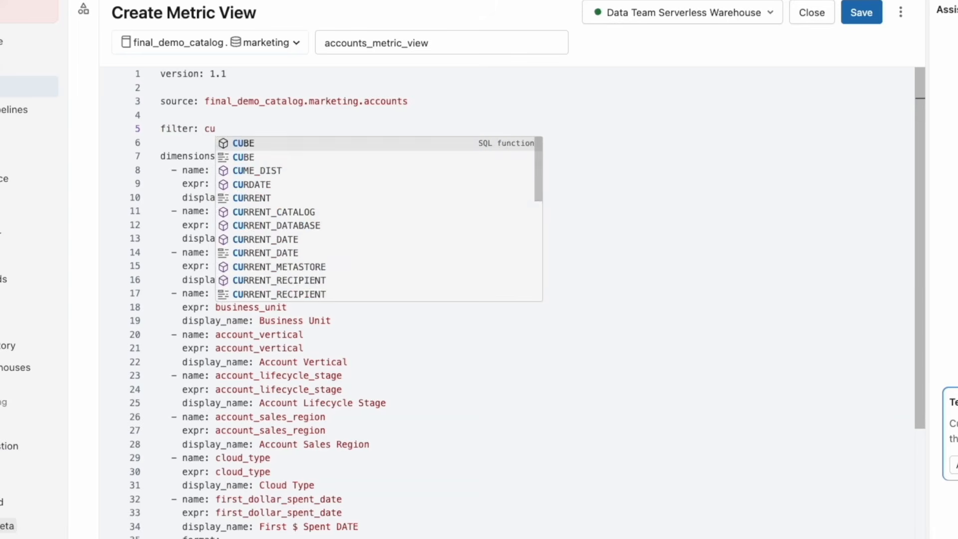
{"action": "type", "text": "stomer_ty"}
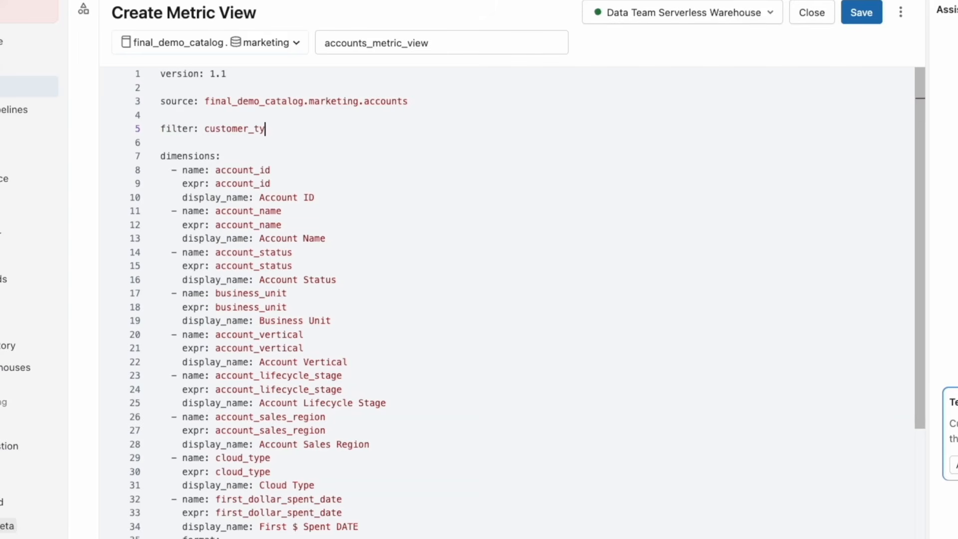
{"action": "type", "text": "pe = 'Direct"}
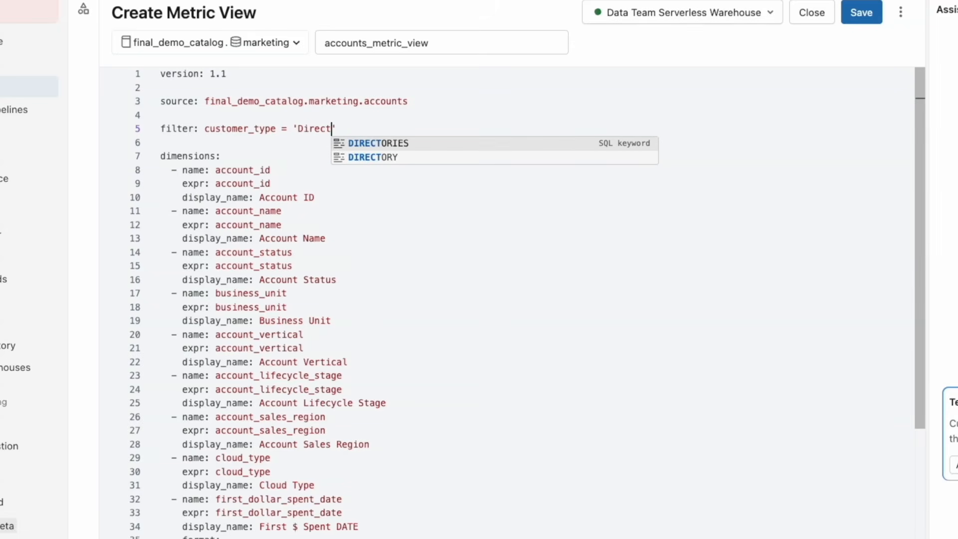
{"action": "left_click", "coordinate": [721, 300]}
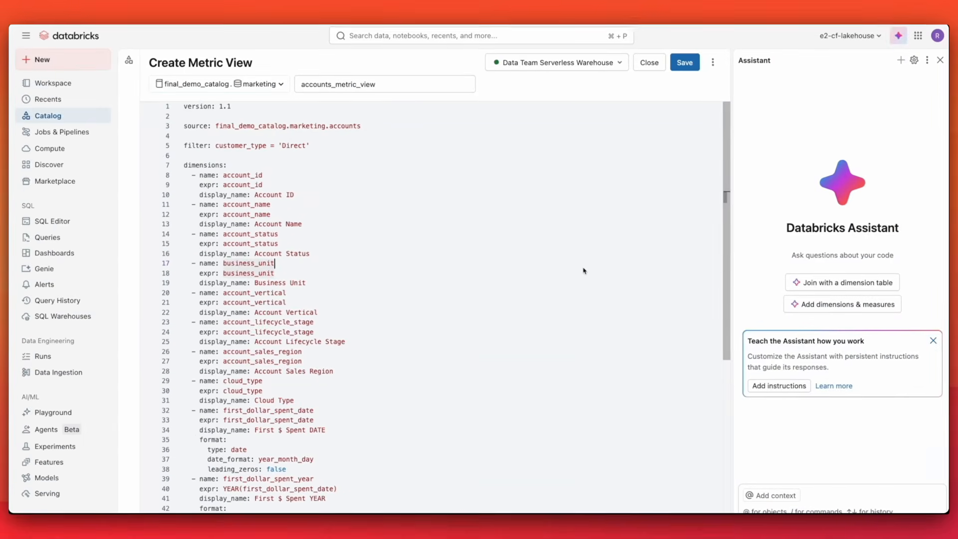
Ask the Assistant to "Add ARR bucket", review the proposed dimension, and accept the change.
{"action": "scroll", "coordinate": [584, 272], "scroll_direction": "down", "scroll_amount": 1}
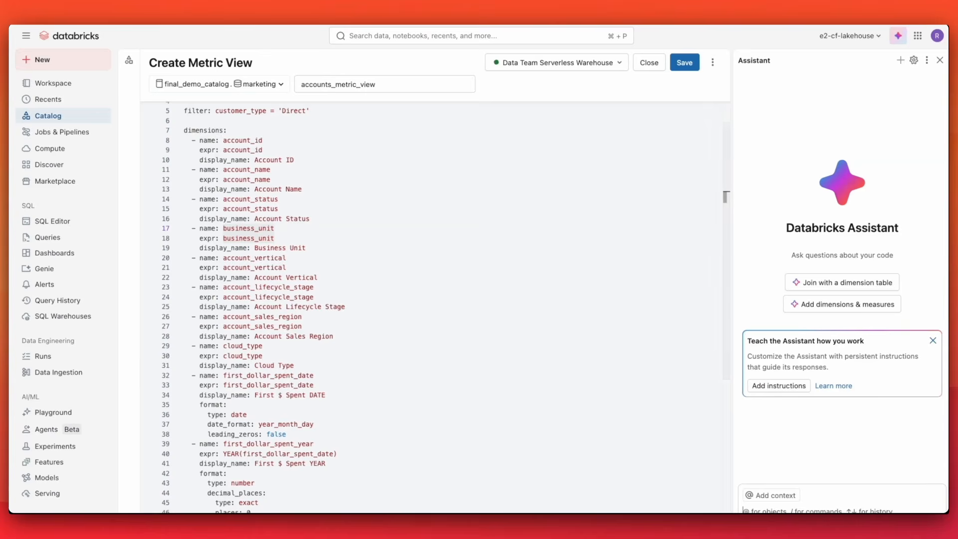
{"action": "type", "text": "Add A"}
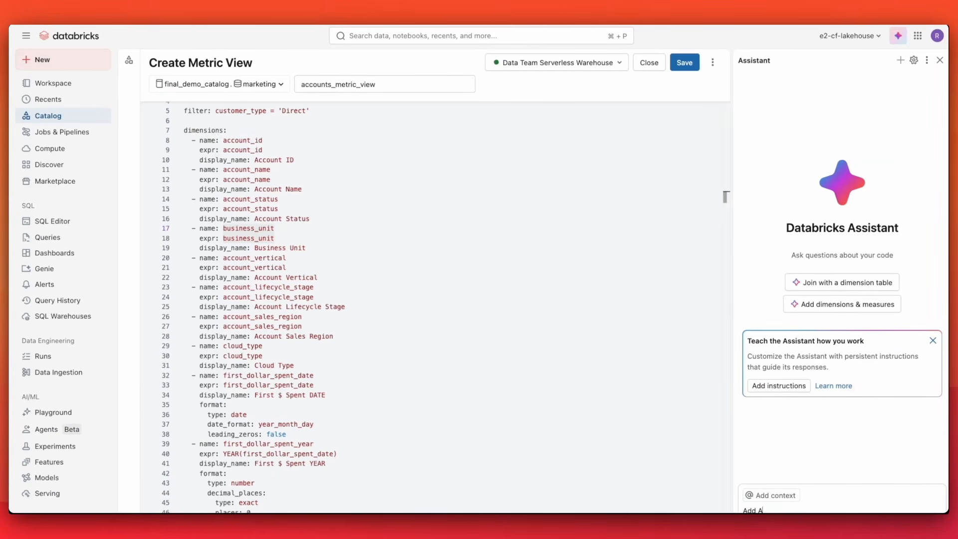
{"action": "type", "text": "RR bucket"}
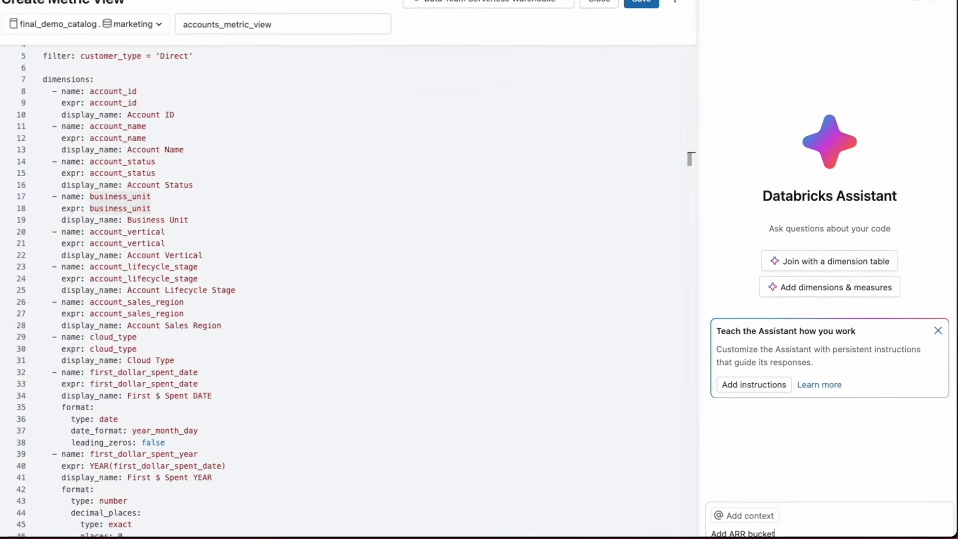
{"action": "key", "text": "Return"}
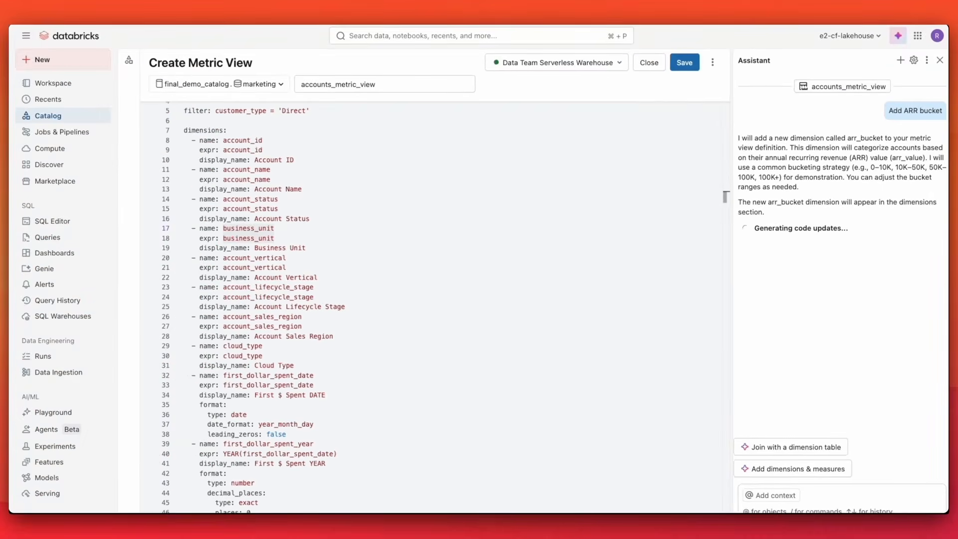
{"action": "scroll", "coordinate": [643, 449], "scroll_direction": "down", "scroll_amount": 10}
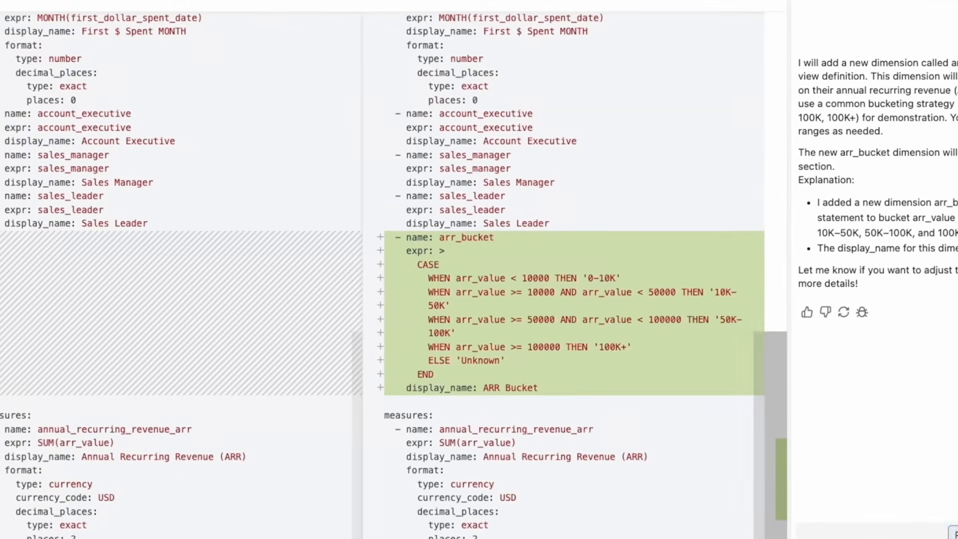
{"action": "left_click", "coordinate": [913, 475]}
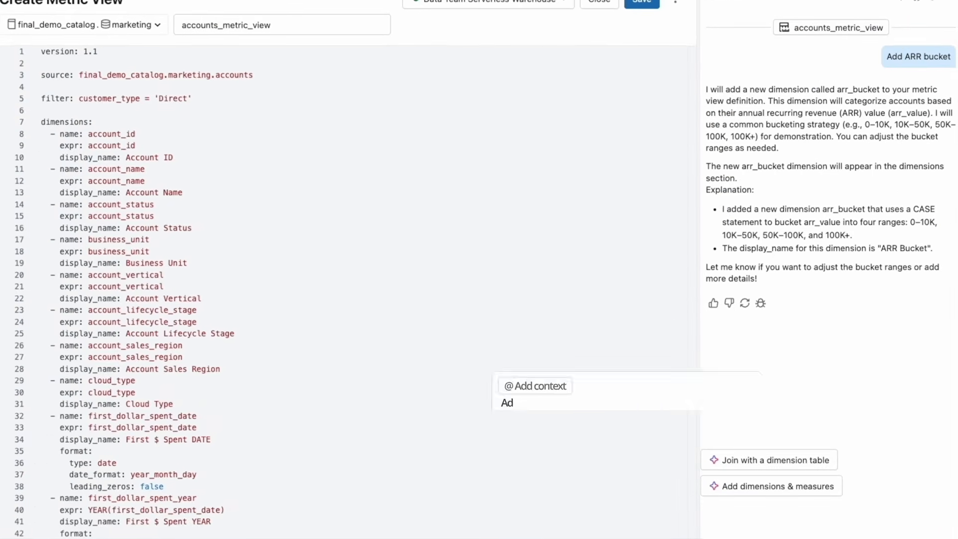
Ask the Assistant to "Add ARR per commit account", review the proposed measure, and accept it.
{"action": "type", "text": "d AR"}
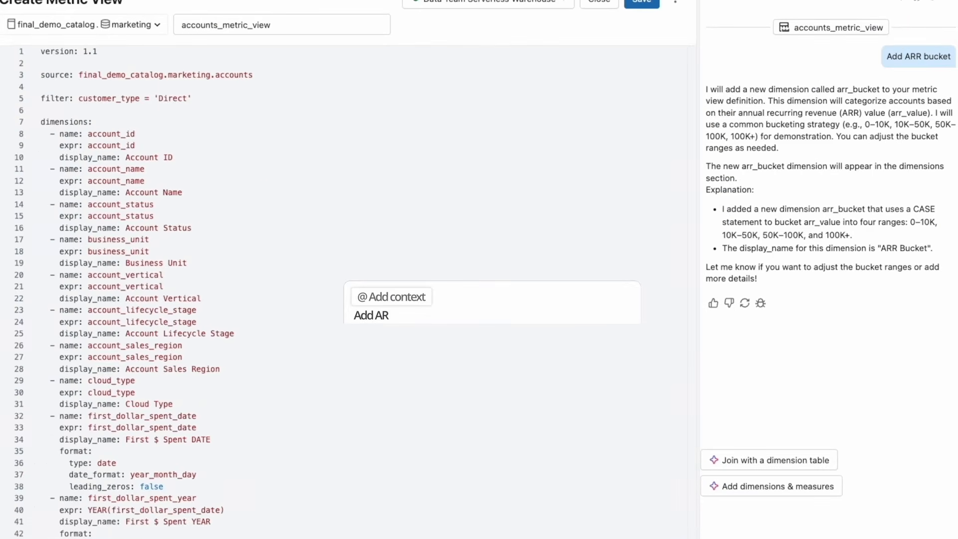
{"action": "type", "text": "R per commit accoun"}
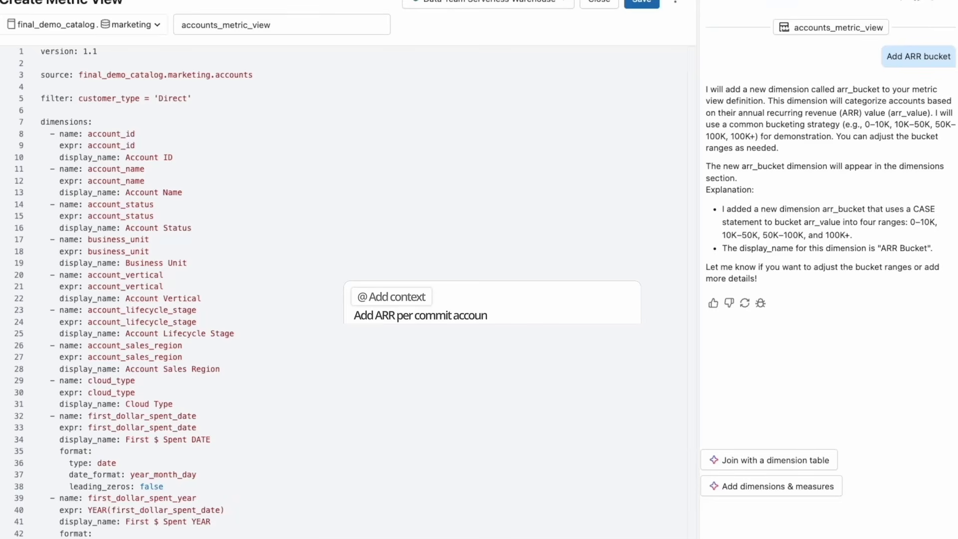
{"action": "key", "text": "Return"}
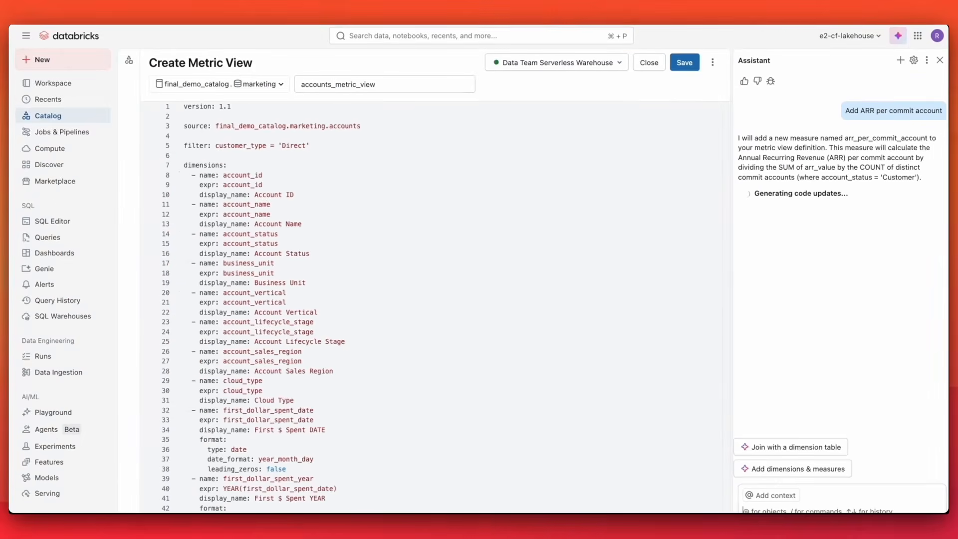
{"action": "scroll", "coordinate": [654, 472], "scroll_direction": "down", "scroll_amount": 10}
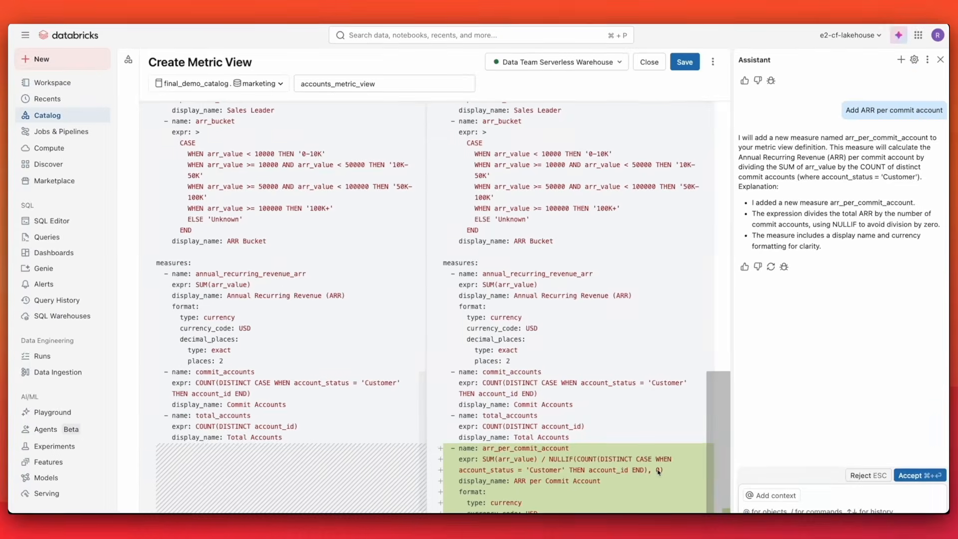
{"action": "left_click", "coordinate": [909, 475]}
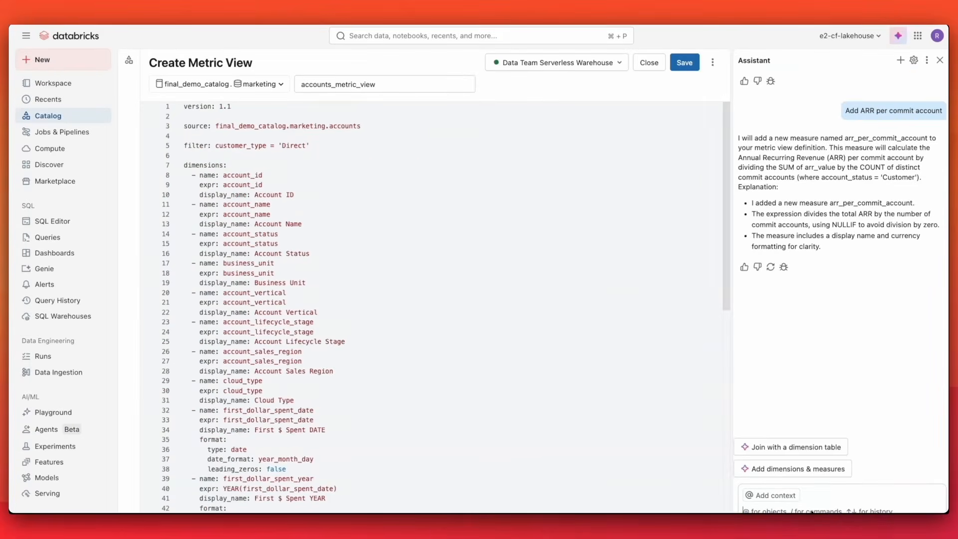
Ask the Assistant to "Add trailing 3 month ARR", review the proposed measure, and accept it.
{"action": "type", "text": "dd"}
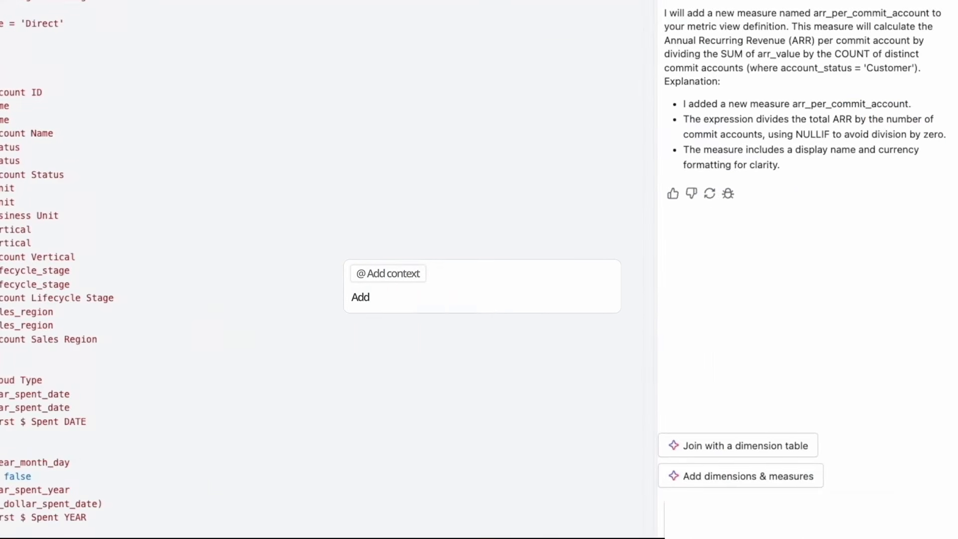
{"action": "type", "text": " training 3 m"}
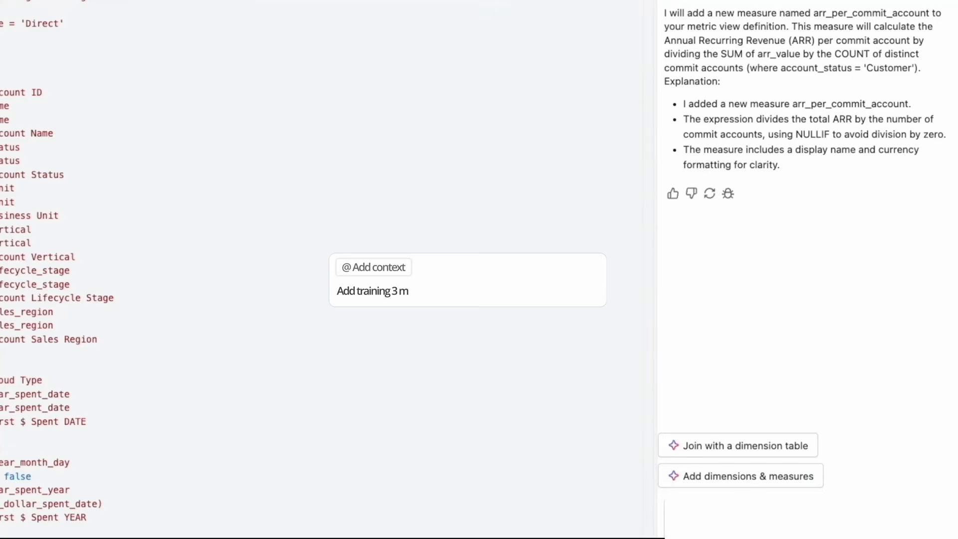
{"action": "type", "text": "onth ARR"}
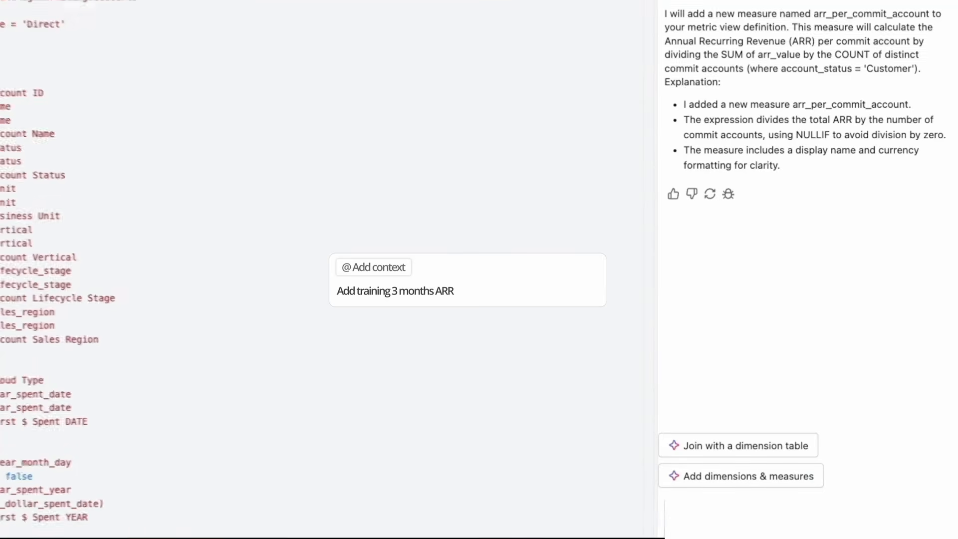
{"action": "key", "text": "Return"}
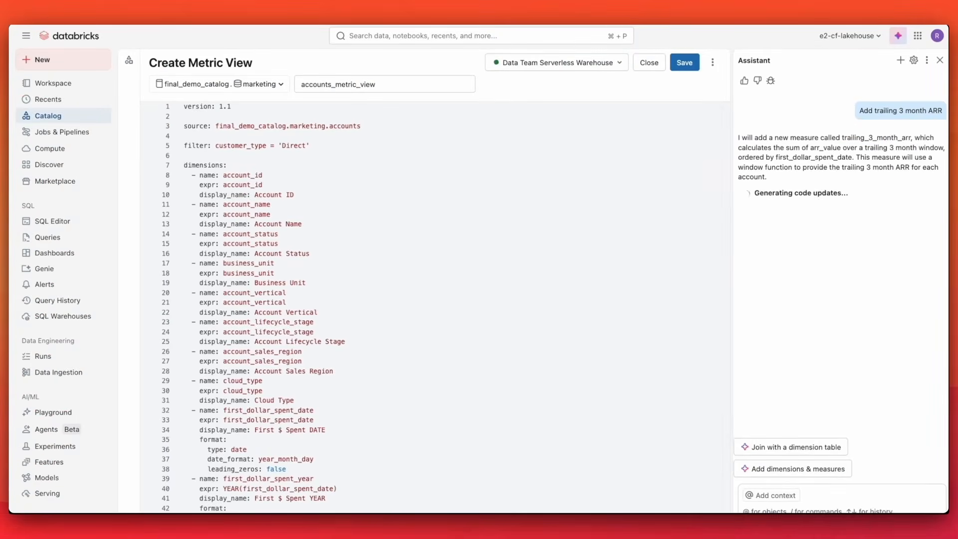
{"action": "scroll", "coordinate": [698, 491], "scroll_direction": "down", "scroll_amount": 15}
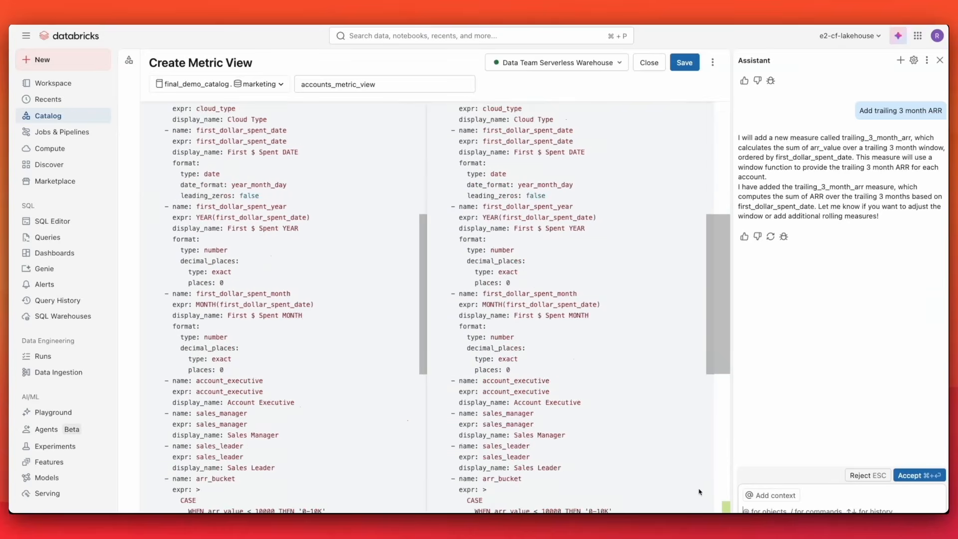
{"action": "scroll", "coordinate": [699, 491], "scroll_direction": "down", "scroll_amount": 5}
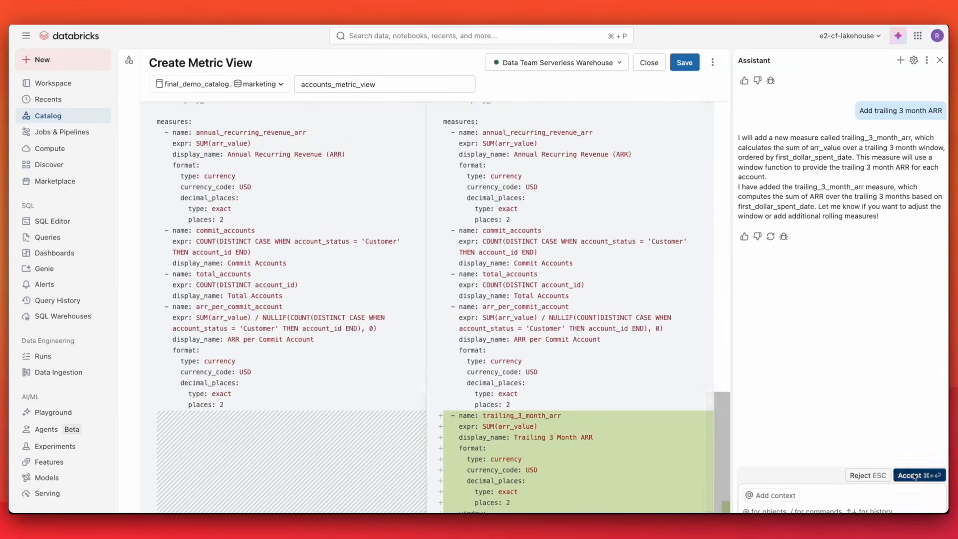
{"action": "left_click", "coordinate": [919, 475]}
Ask the Assistant to "Add synonyms and descriptions", review the proposed additions, and accept them.
{"action": "type", "text": "Add synon"}
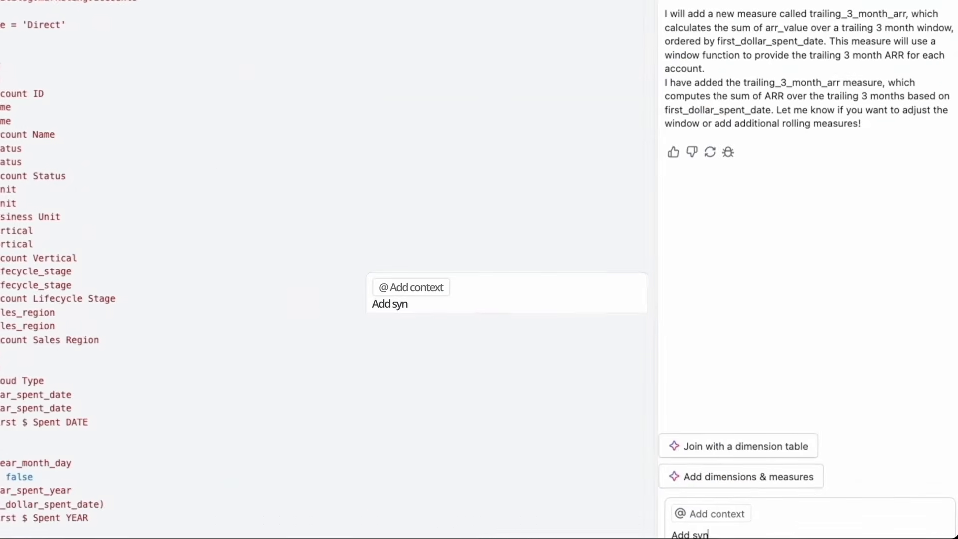
{"action": "type", "text": "yms and description"}
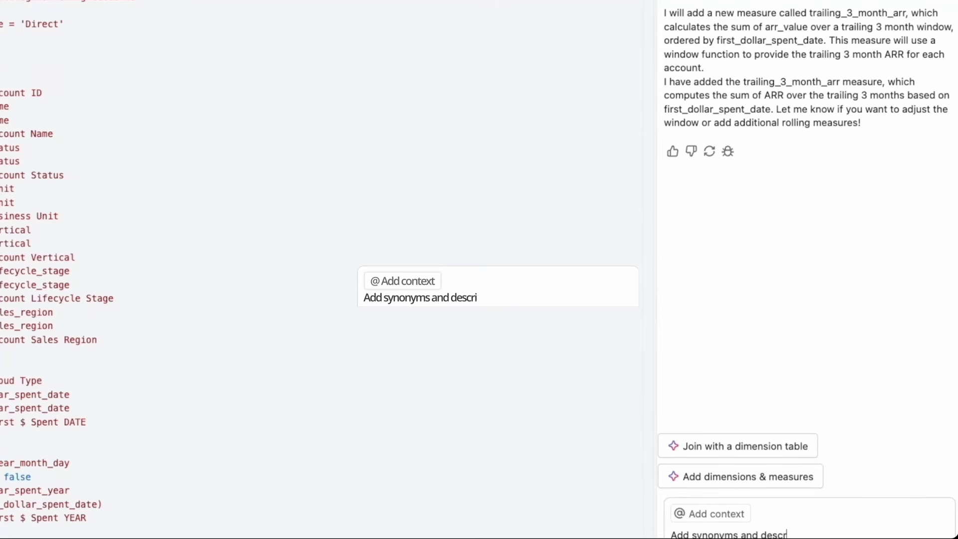
{"action": "type", "text": "s"}
{"action": "key", "text": "Return"}
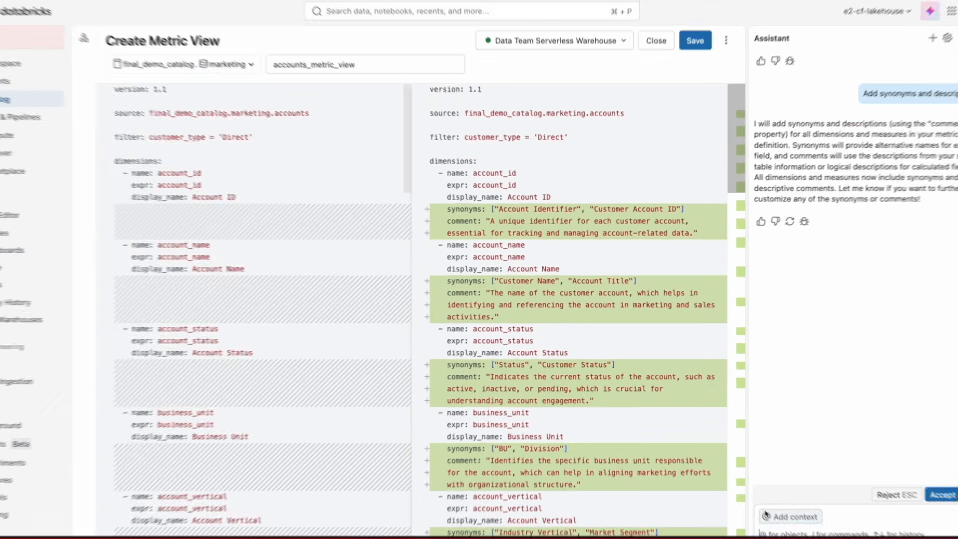
{"action": "scroll", "coordinate": [651, 519], "scroll_direction": "down", "scroll_amount": 20}
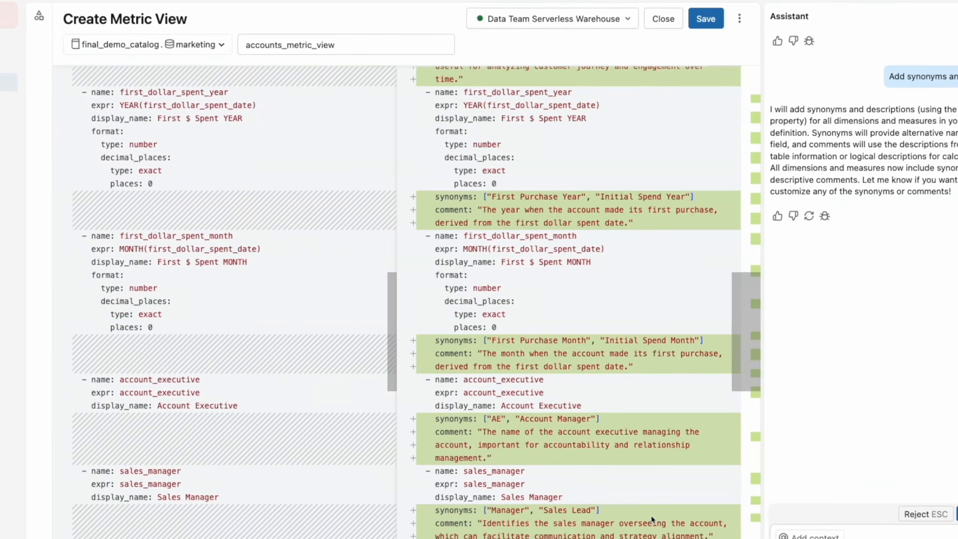
{"action": "scroll", "coordinate": [651, 519], "scroll_direction": "down", "scroll_amount": 15}
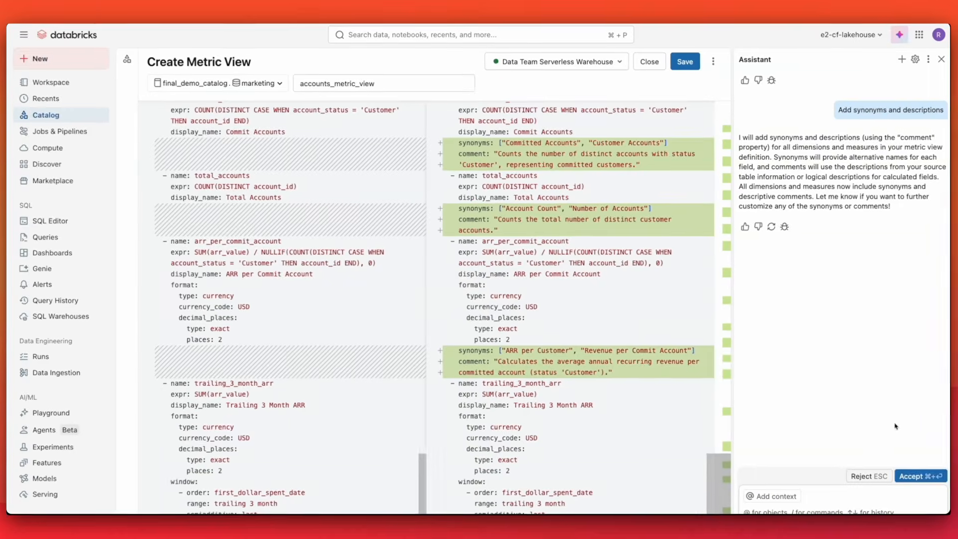
{"action": "left_click", "coordinate": [920, 476]}
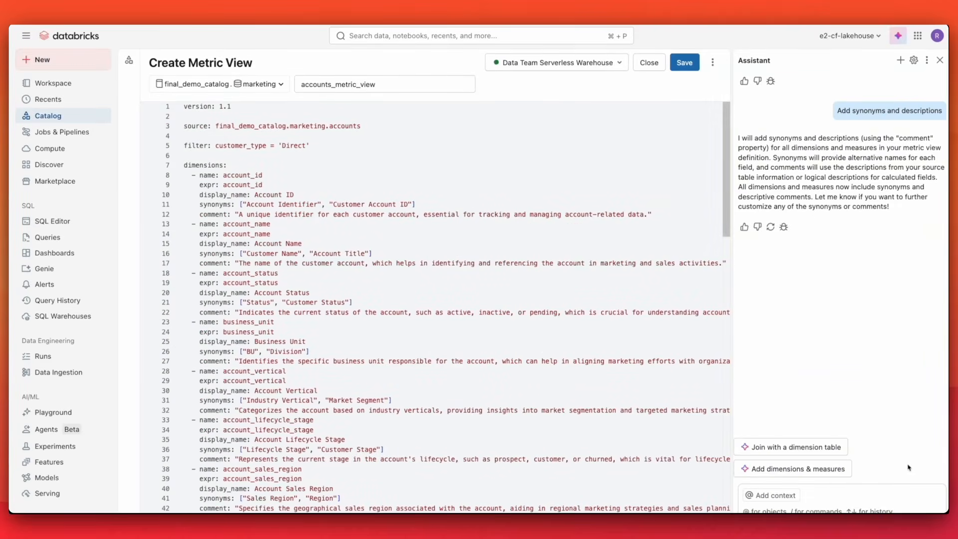
Save the metric view definition and close the Assistant.
{"action": "left_click", "coordinate": [684, 63]}
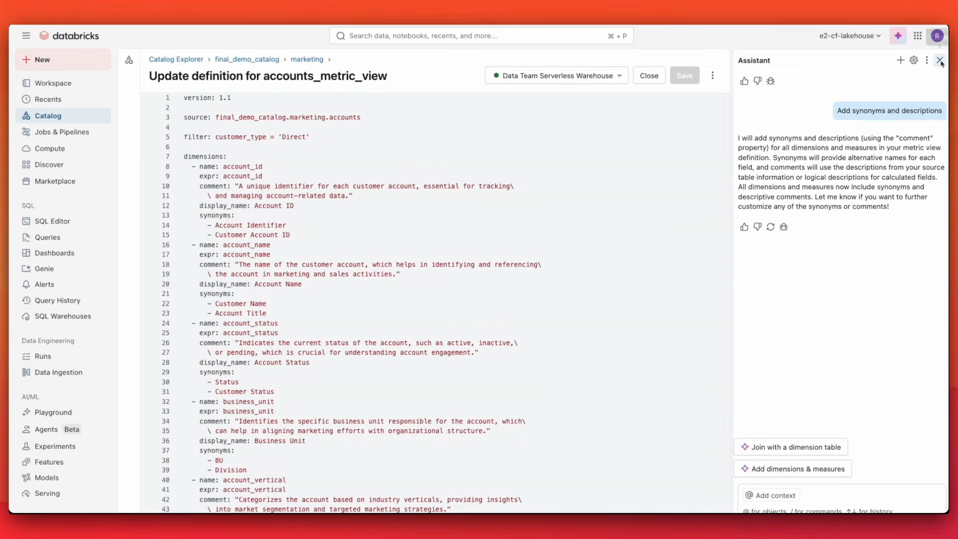
{"action": "left_click", "coordinate": [939, 62]}
Open accounts_metric_view from the marketing schema and assign it the Certified certification.
{"action": "left_click", "coordinate": [308, 59]}
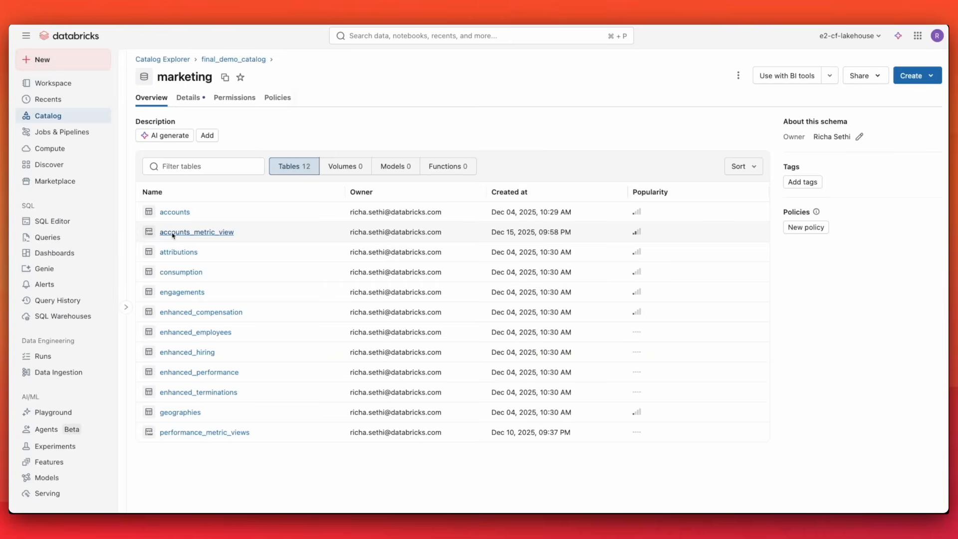
{"action": "left_click", "coordinate": [173, 233]}
{"action": "left_click", "coordinate": [696, 76]}
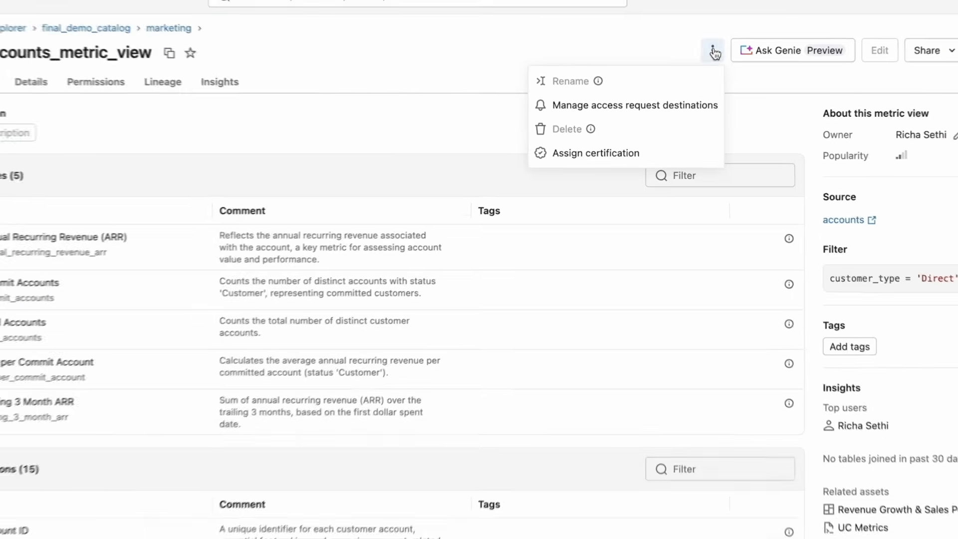
{"action": "left_click", "coordinate": [593, 152]}
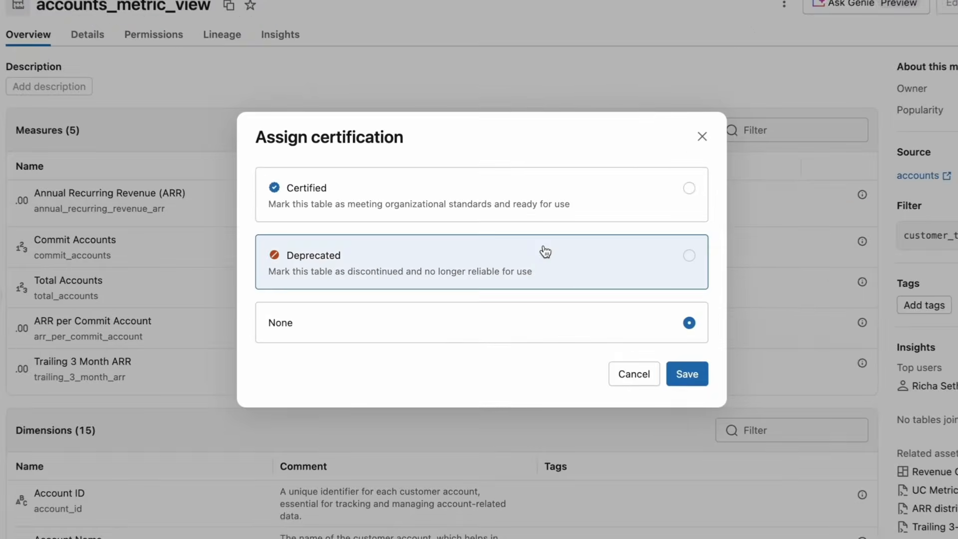
{"action": "left_click", "coordinate": [552, 207]}
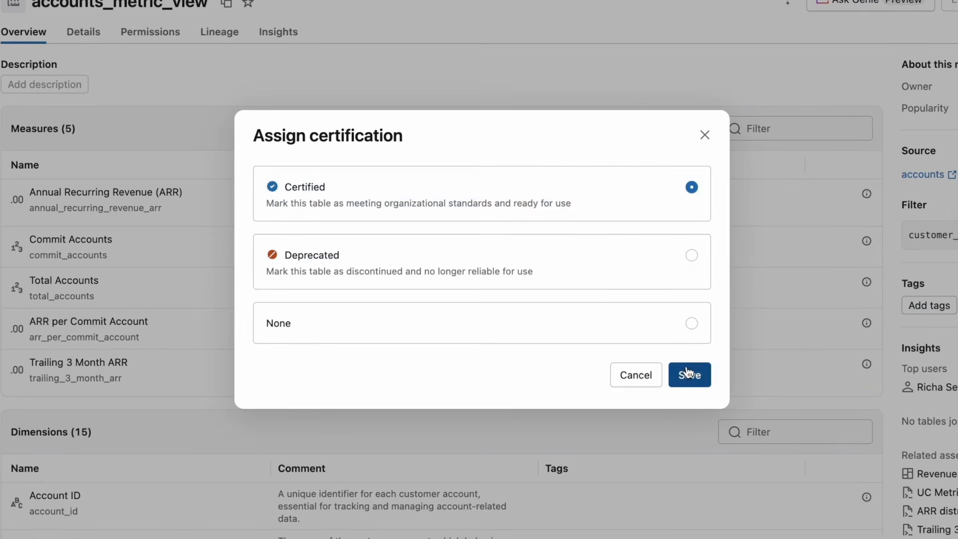
{"action": "left_click", "coordinate": [687, 373]}
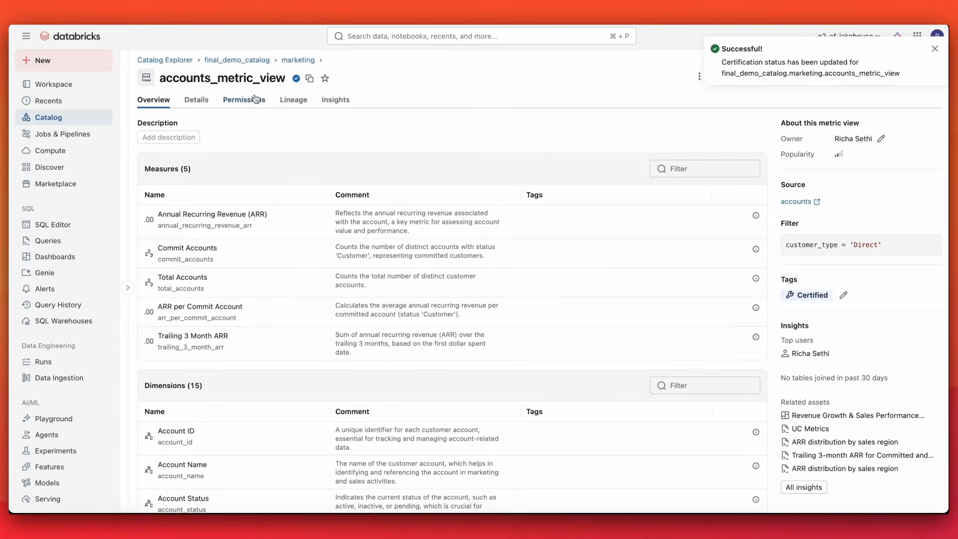
Grant the data science team the SELECT privilege on accounts_metric_view.
{"action": "left_click", "coordinate": [255, 99]}
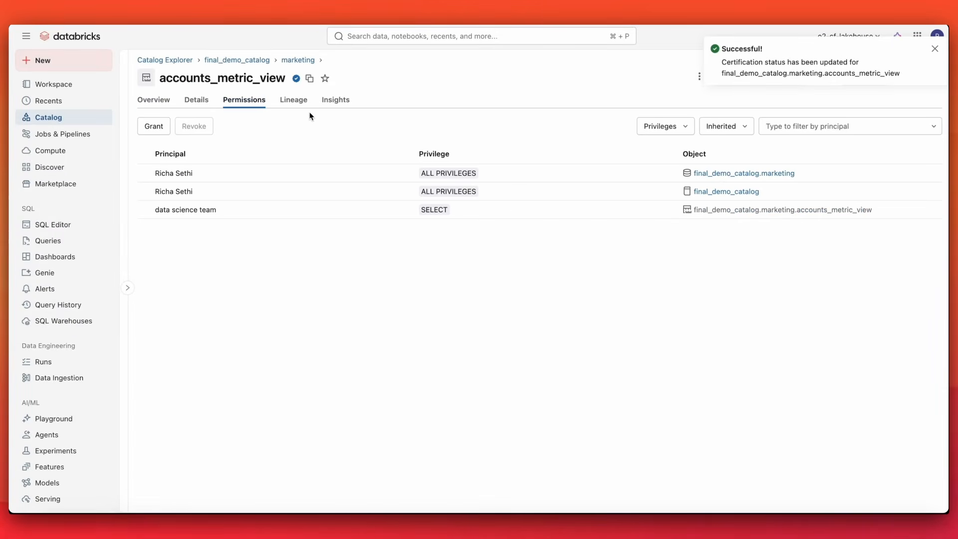
{"action": "left_click", "coordinate": [154, 126]}
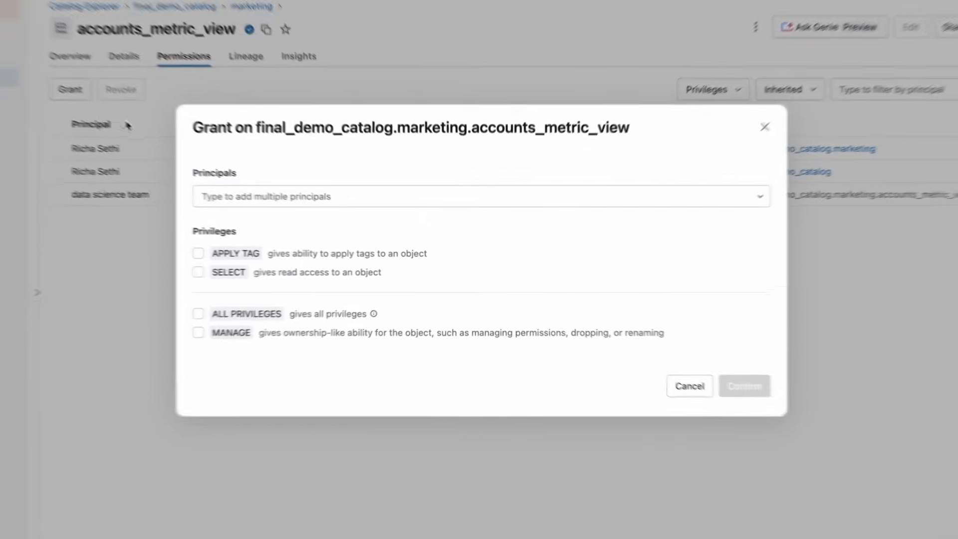
{"action": "left_click", "coordinate": [284, 189]}
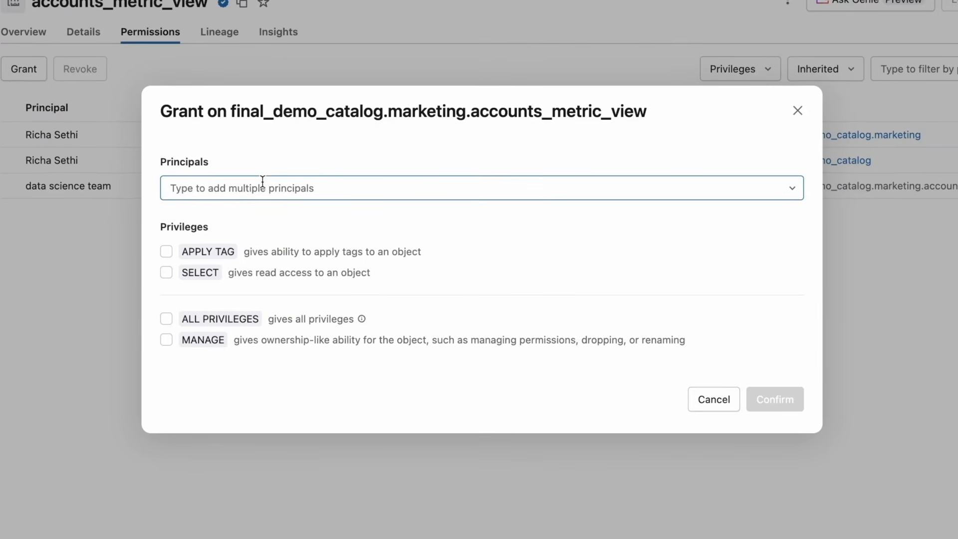
{"action": "left_click", "coordinate": [262, 182]}
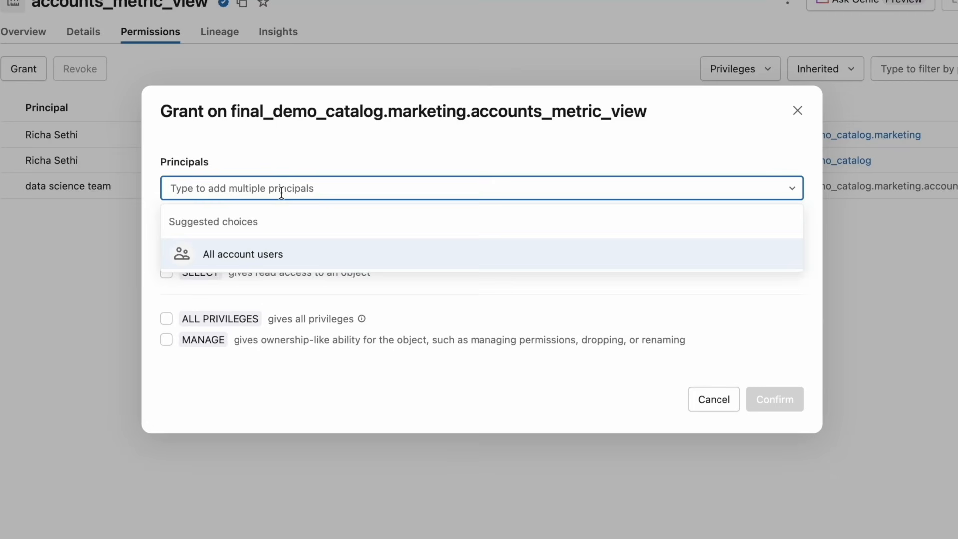
{"action": "type", "text": "data scien"}
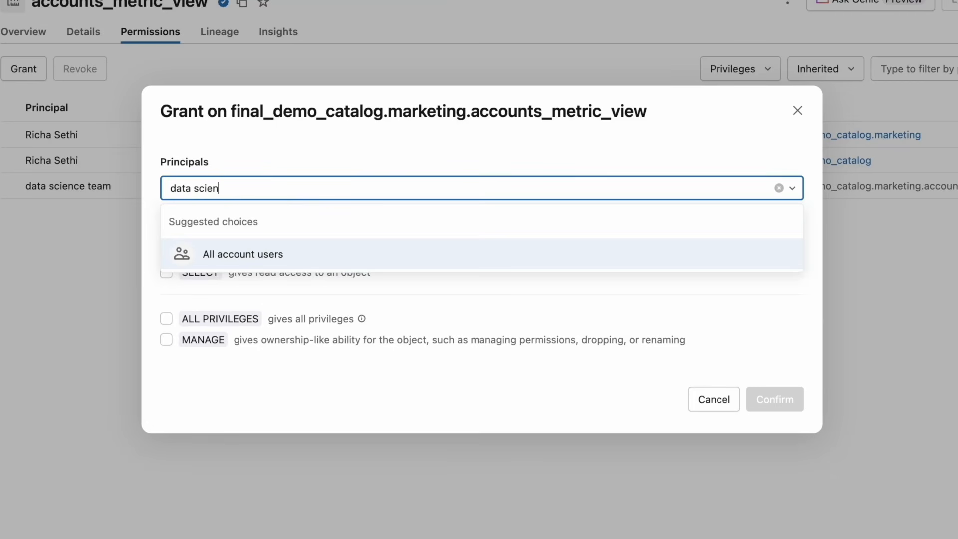
{"action": "type", "text": "ce team"}
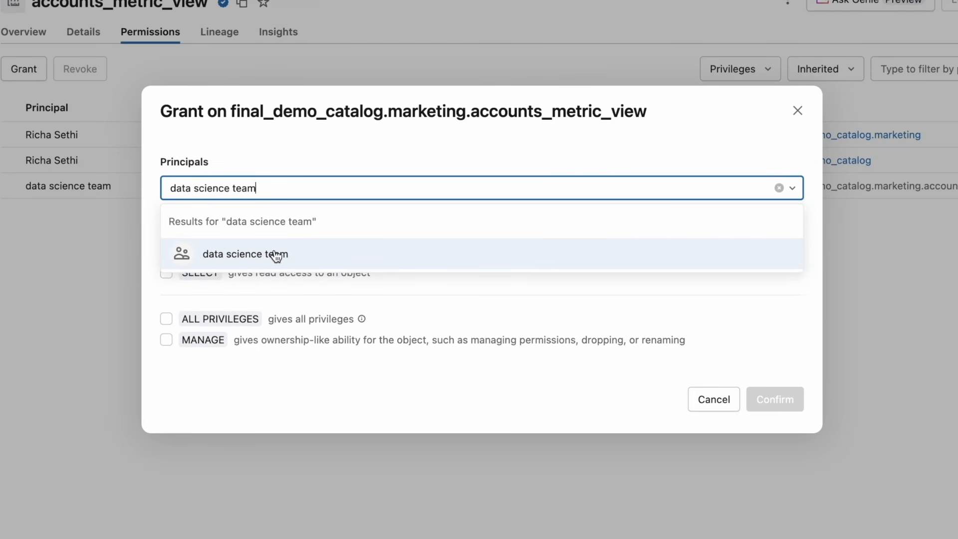
{"action": "left_click", "coordinate": [276, 254]}
{"action": "left_click", "coordinate": [268, 291]}
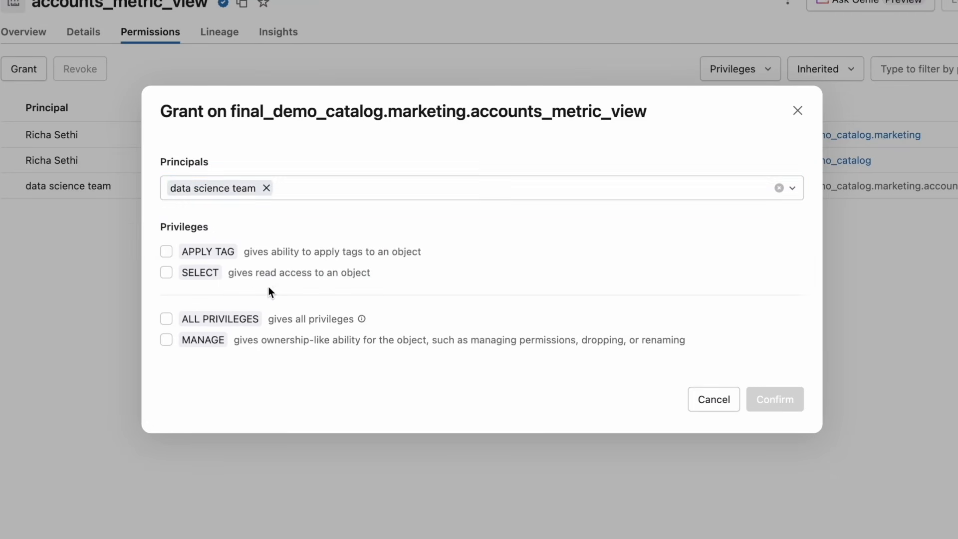
{"action": "left_click", "coordinate": [167, 272]}
{"action": "left_click", "coordinate": [774, 398]}
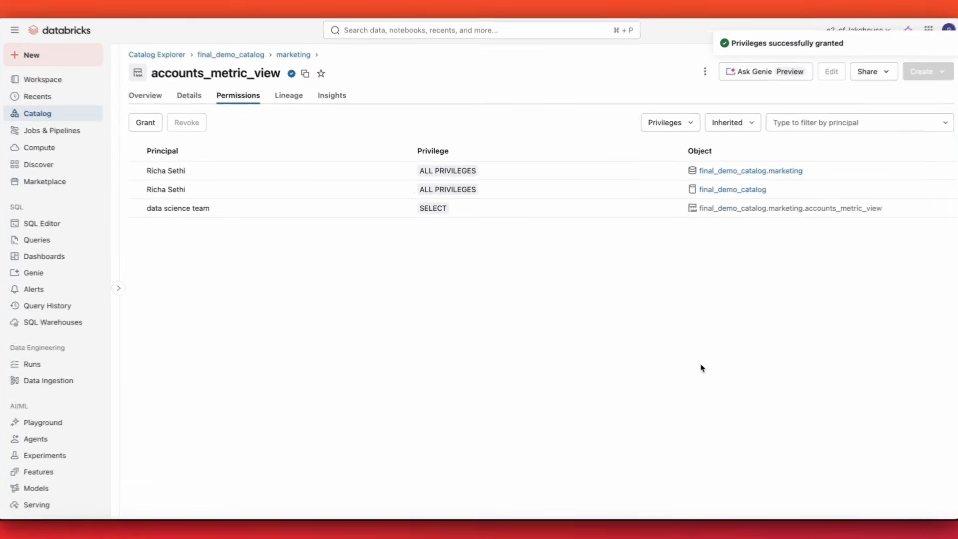
Review the metric view's upstream and downstream lineage and its usage insights and frequent queries.
{"action": "left_click", "coordinate": [293, 98]}
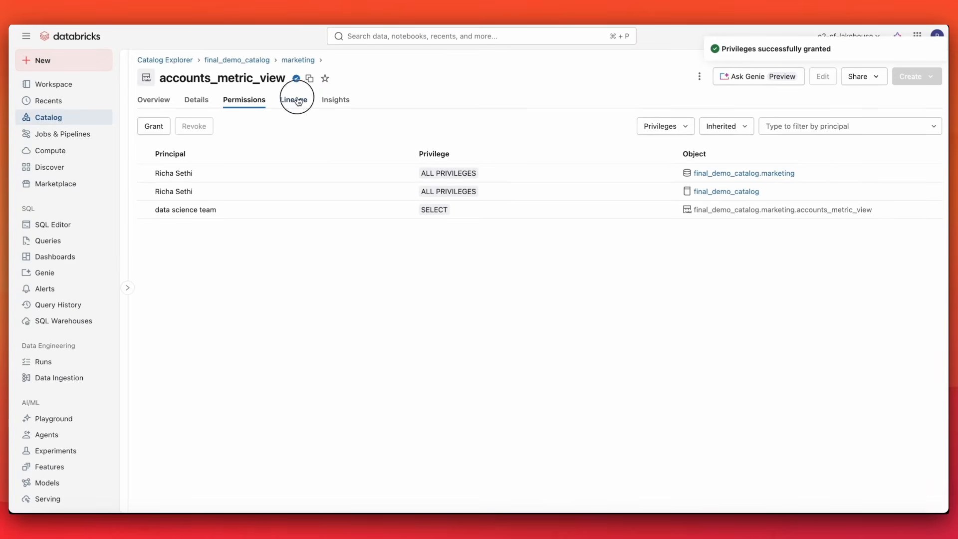
{"action": "left_click", "coordinate": [285, 183]}
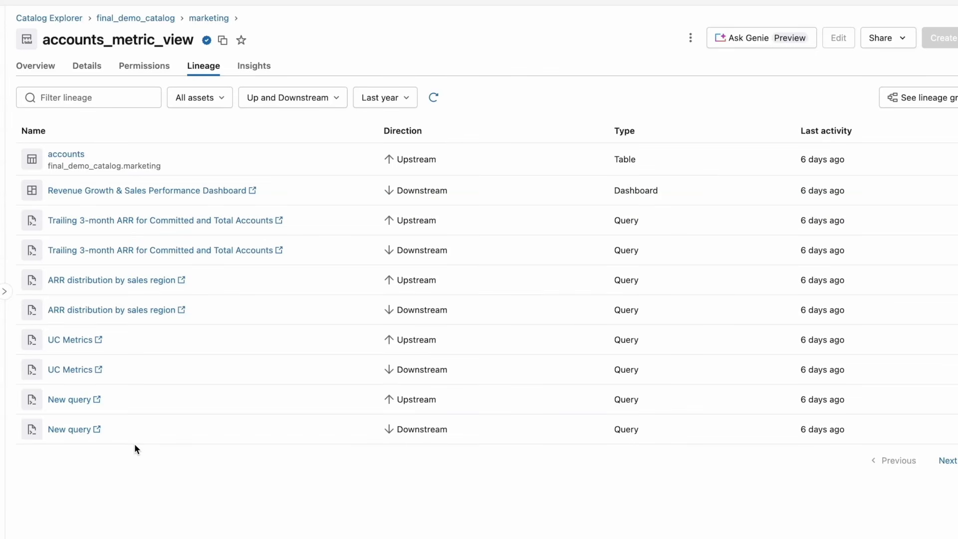
{"action": "left_click", "coordinate": [252, 67]}
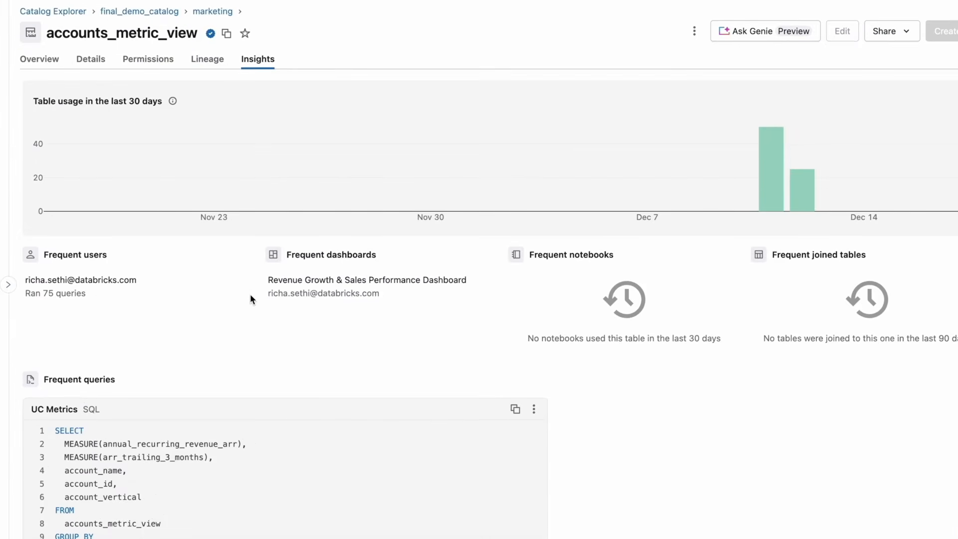
{"action": "scroll", "coordinate": [250, 294], "scroll_direction": "down", "scroll_amount": 2}
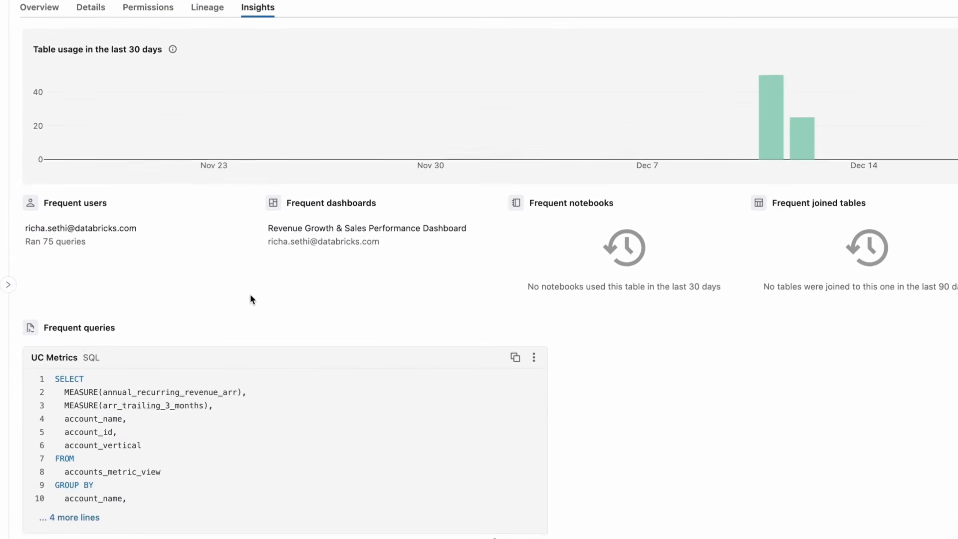
{"action": "scroll", "coordinate": [250, 295], "scroll_direction": "down", "scroll_amount": 5}
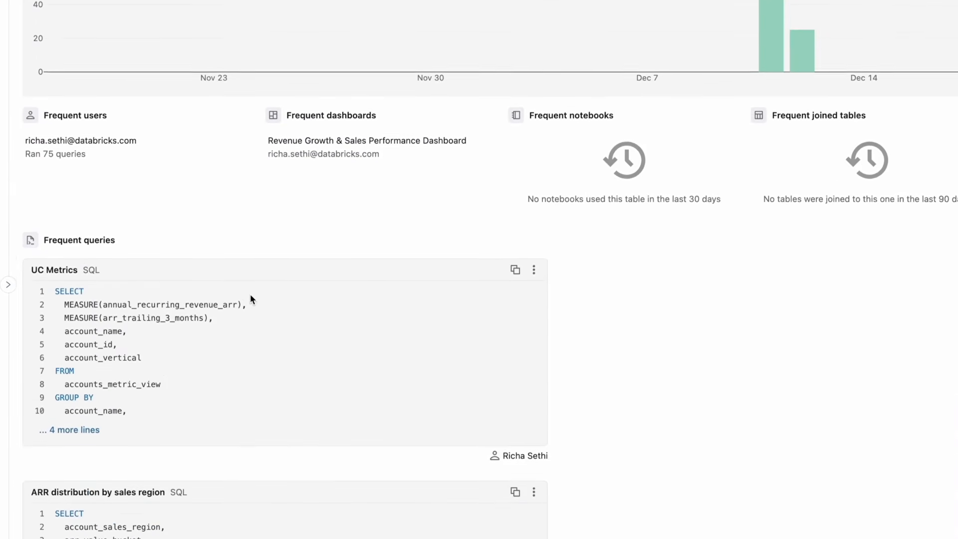
{"action": "scroll", "coordinate": [250, 295], "scroll_direction": "down", "scroll_amount": 3}
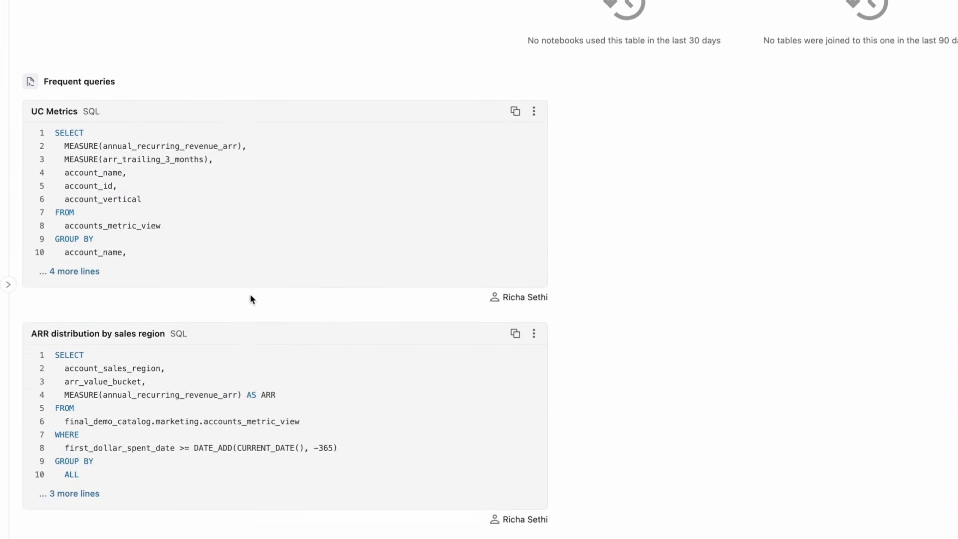
{"action": "scroll", "coordinate": [250, 294], "scroll_direction": "up", "scroll_amount": 6}
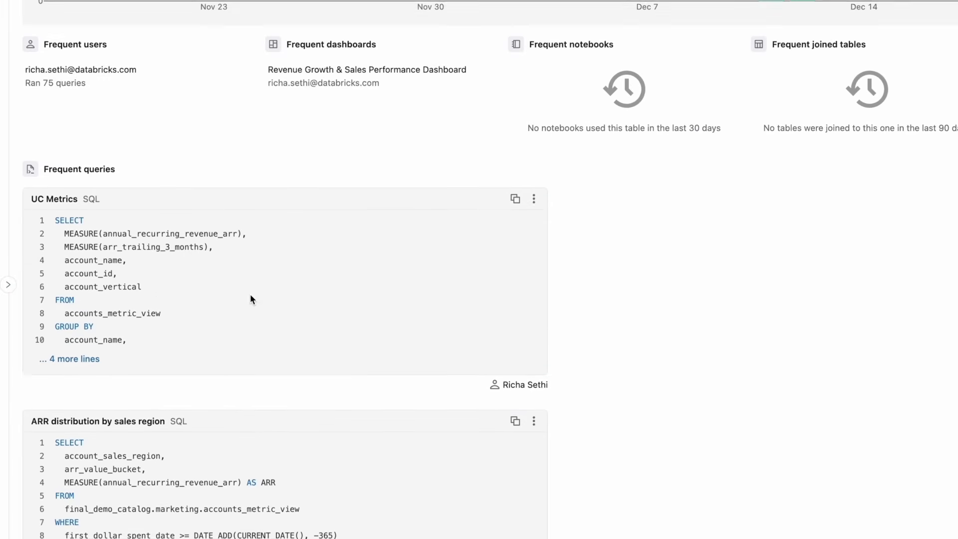
{"action": "scroll", "coordinate": [250, 295], "scroll_direction": "up", "scroll_amount": 3}
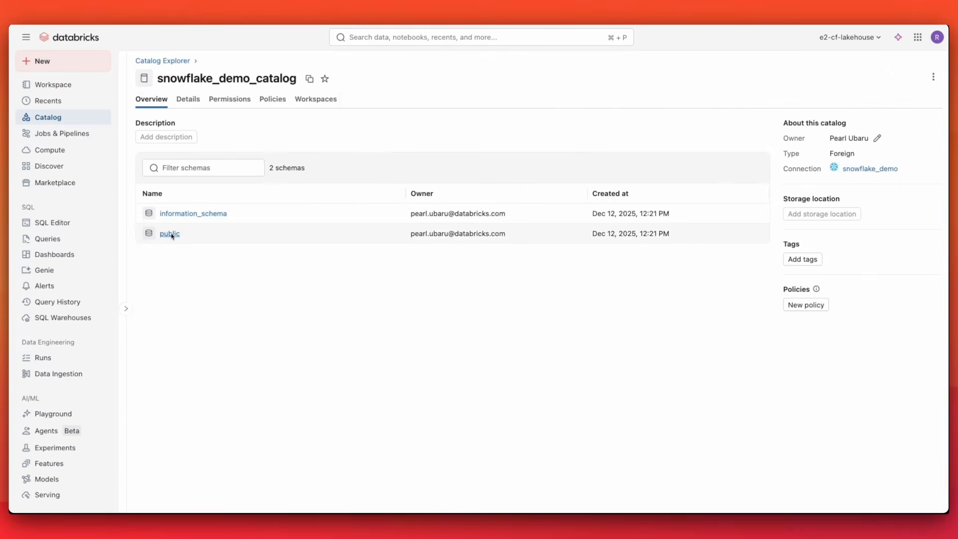
Open the performance table in the snowflake_demo_catalog public schema and review its details.
{"action": "left_click", "coordinate": [170, 234]}
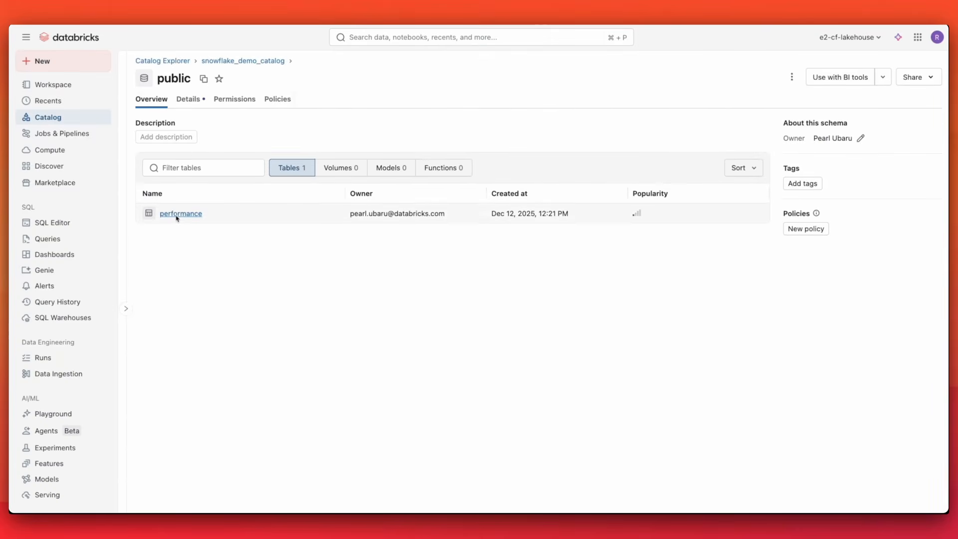
{"action": "left_click", "coordinate": [179, 214]}
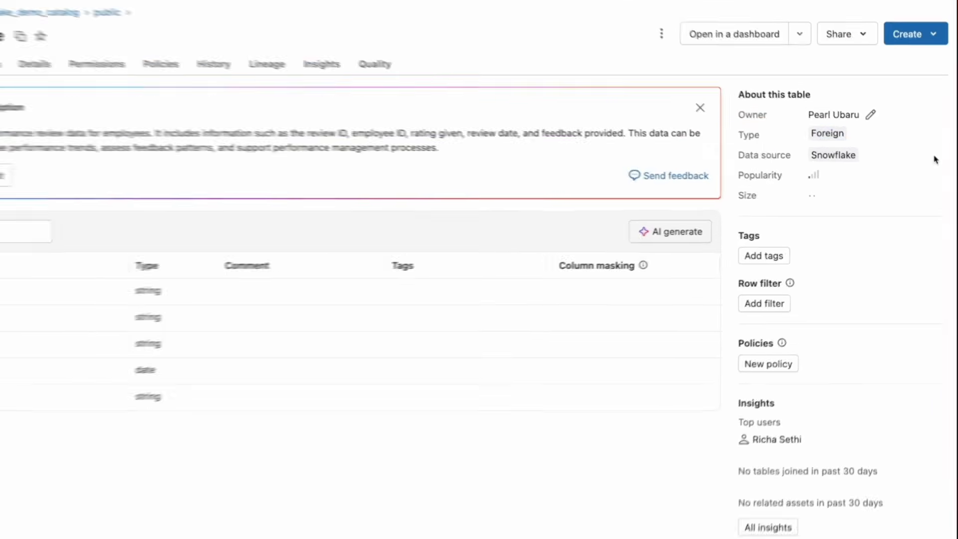
{"action": "left_click_drag", "start_coordinate": [933, 170], "coordinate": [780, 156]}
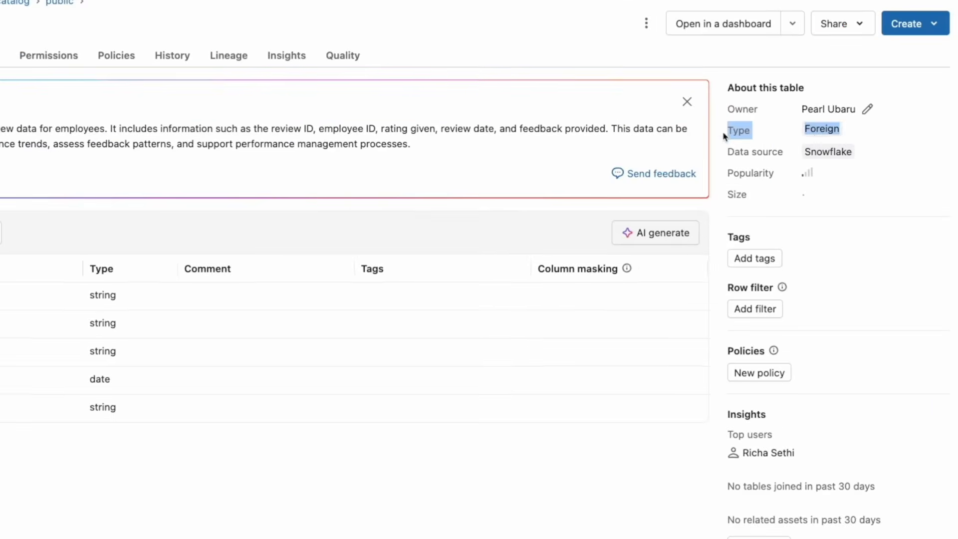
{"action": "left_click", "coordinate": [933, 139]}
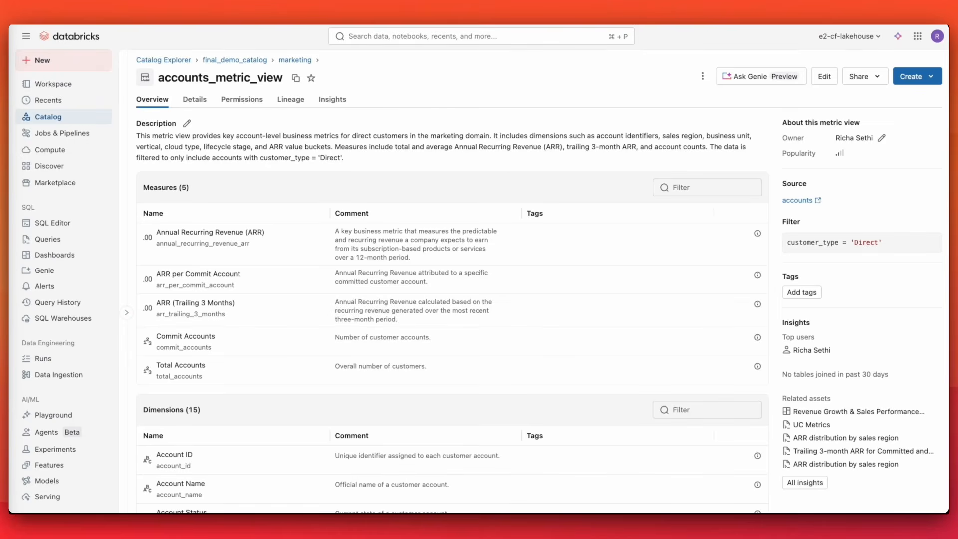
Review the measures and dimensions listed on the accounts_metric_view overview.
{"action": "scroll", "coordinate": [229, 299], "scroll_direction": "down", "scroll_amount": 5}
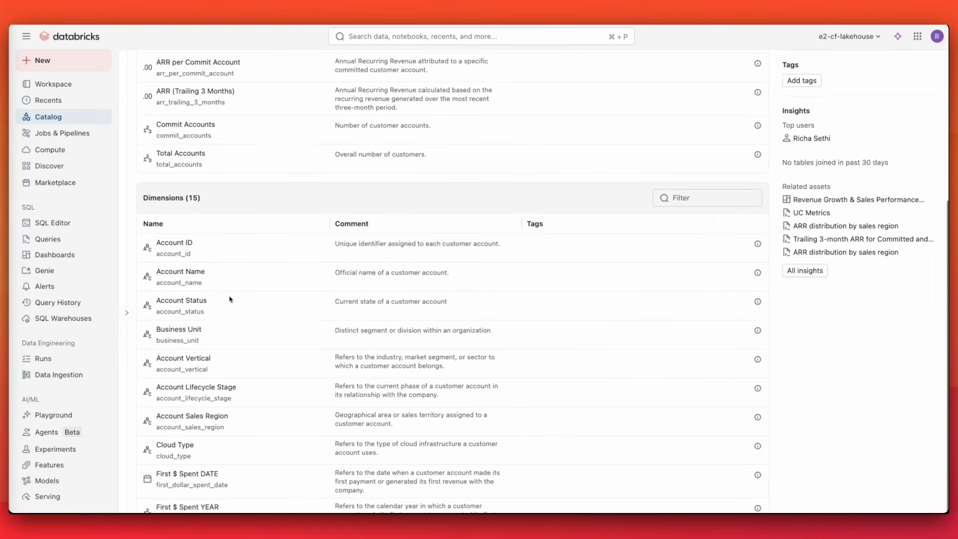
{"action": "scroll", "coordinate": [230, 299], "scroll_direction": "up", "scroll_amount": 5}
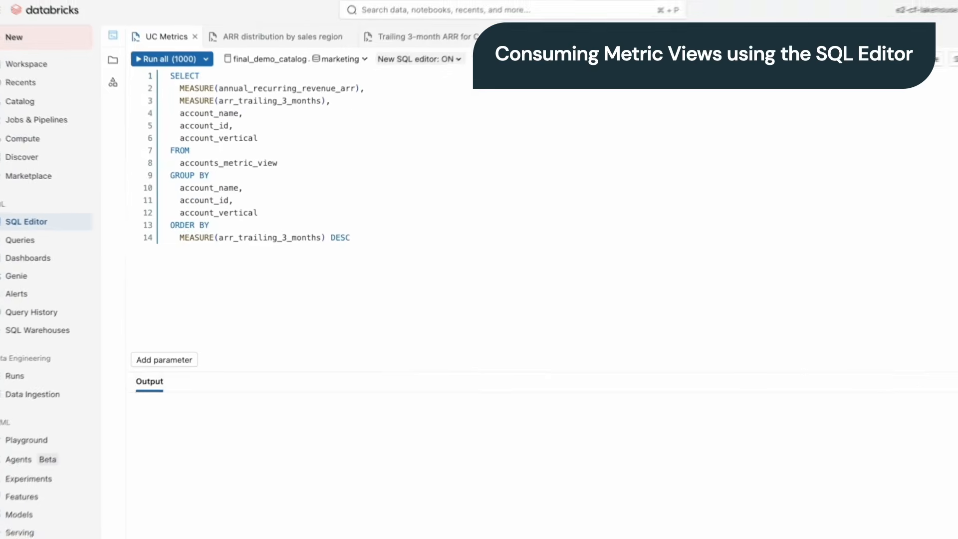
Run the UC Metrics query and the ARR distribution by sales region query against the metric view.
{"action": "left_click", "coordinate": [140, 58]}
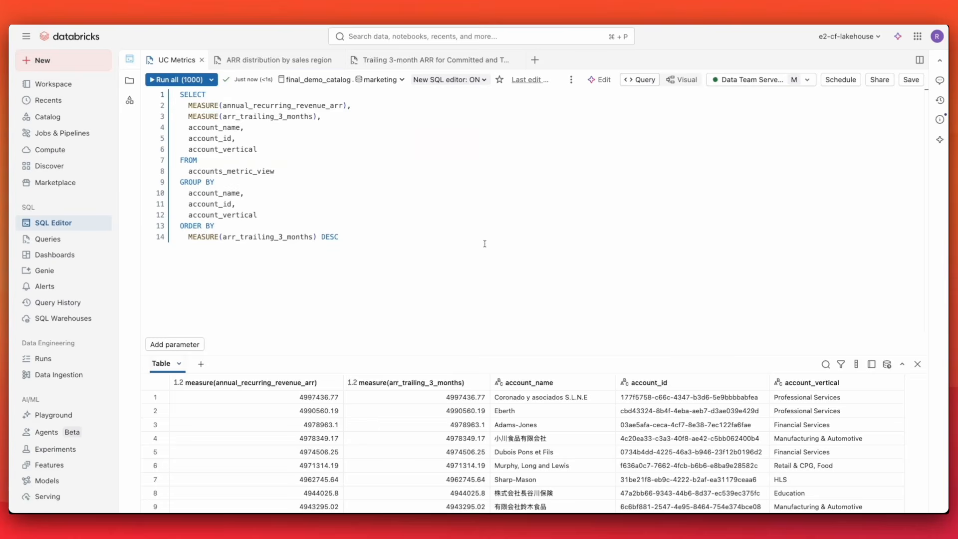
{"action": "left_click", "coordinate": [273, 60]}
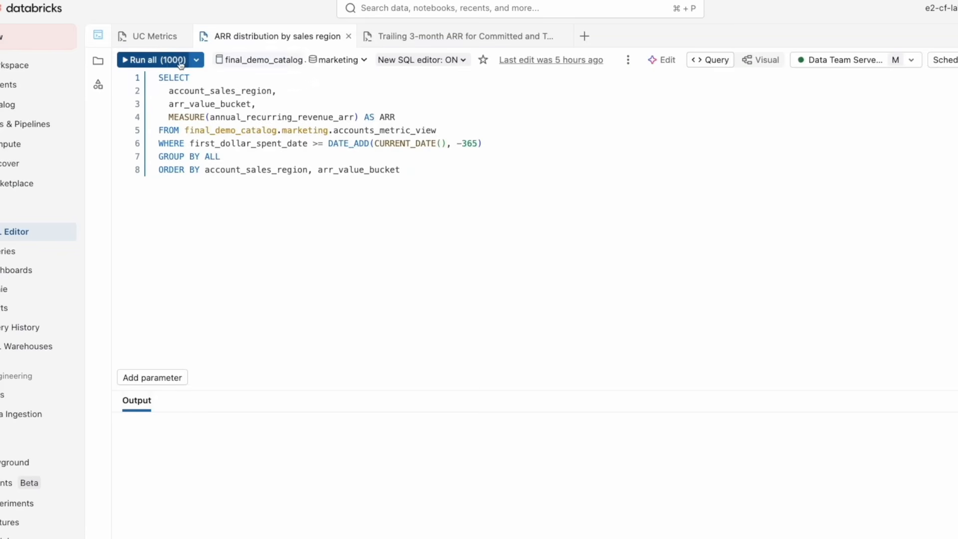
{"action": "left_click", "coordinate": [159, 59]}
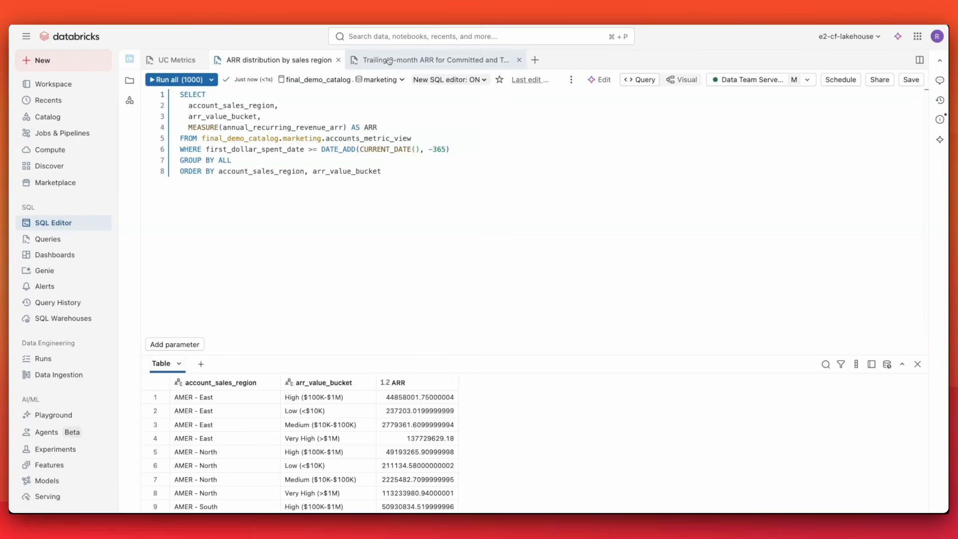
Run the Trailing 3-month ARR for Committed and Total Accounts query and scroll through its results.
{"action": "left_click", "coordinate": [435, 60]}
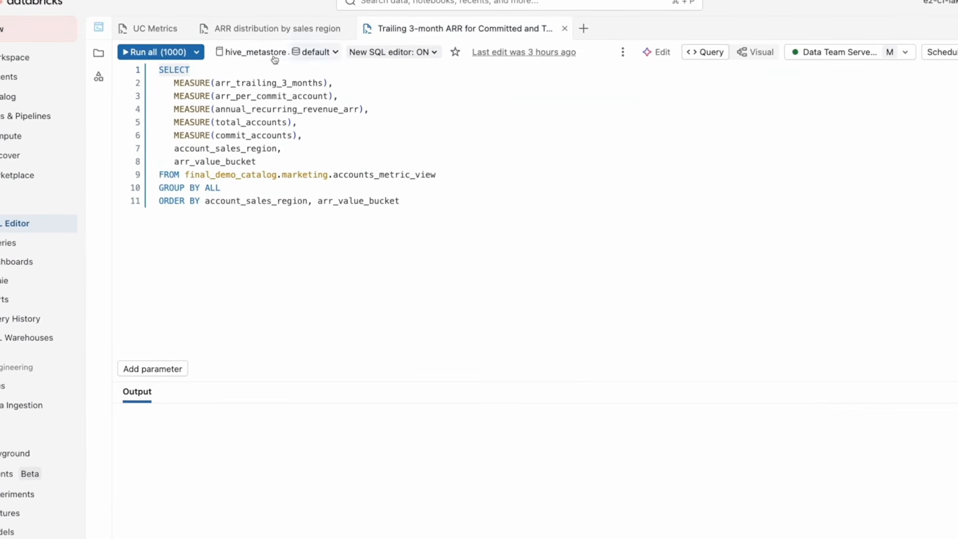
{"action": "left_click", "coordinate": [155, 52]}
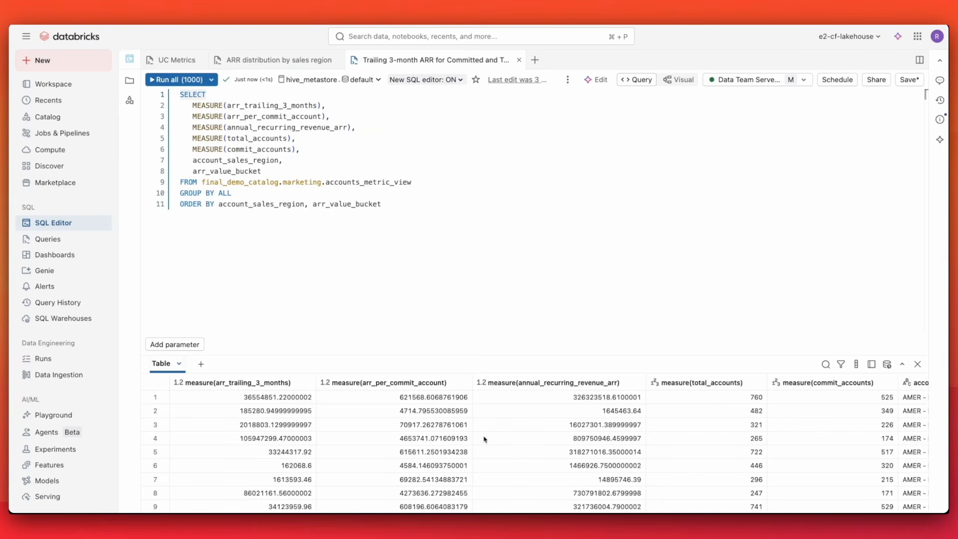
{"action": "scroll", "coordinate": [483, 438], "scroll_direction": "right", "scroll_amount": 5}
{"action": "scroll", "coordinate": [483, 437], "scroll_direction": "left", "scroll_amount": 5}
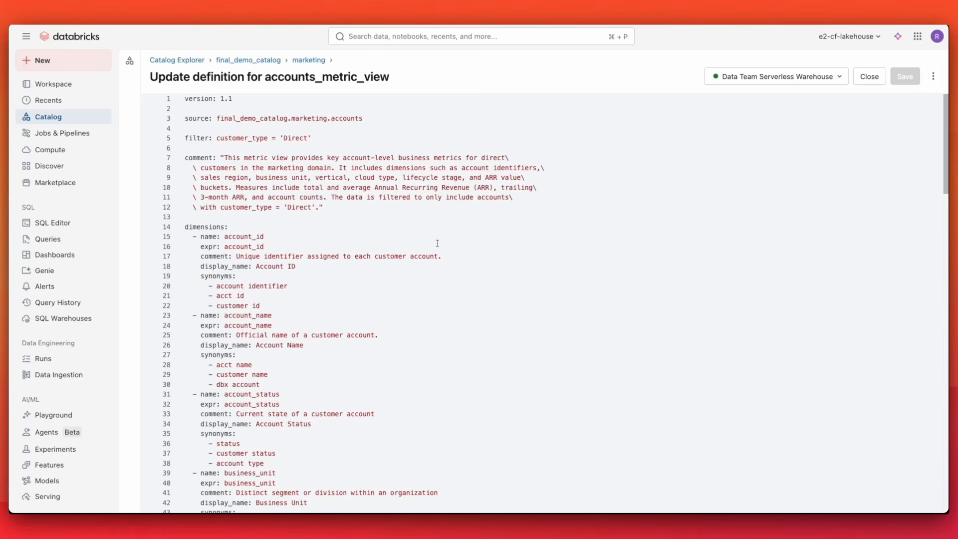
Examine the dimension definitions with their comments, display names and synonyms in the metric view YAML.
{"action": "scroll", "coordinate": [437, 243], "scroll_direction": "down", "scroll_amount": 5}
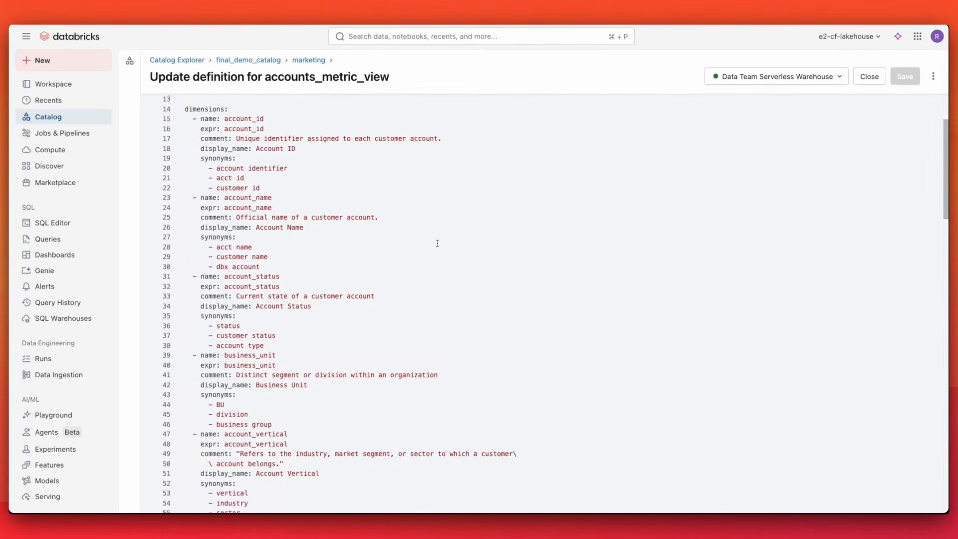
{"action": "scroll", "coordinate": [437, 243], "scroll_direction": "down", "scroll_amount": 1}
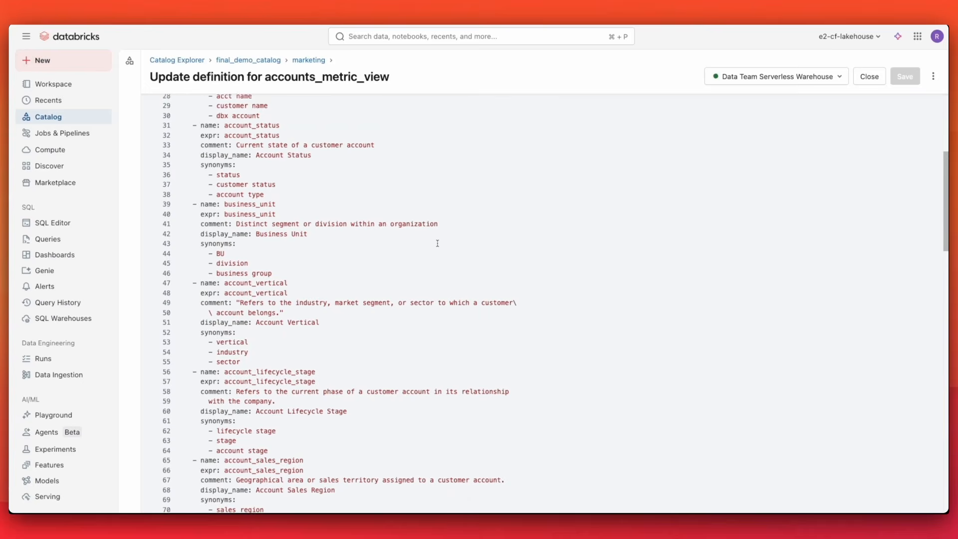
{"action": "scroll", "coordinate": [437, 243], "scroll_direction": "down", "scroll_amount": 1}
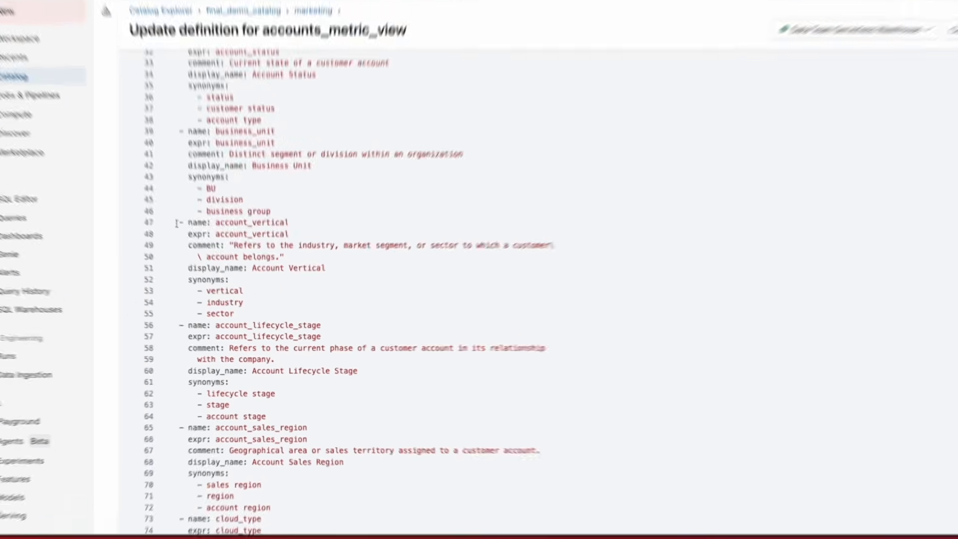
{"action": "left_click_drag", "start_coordinate": [190, 243], "coordinate": [314, 536]}
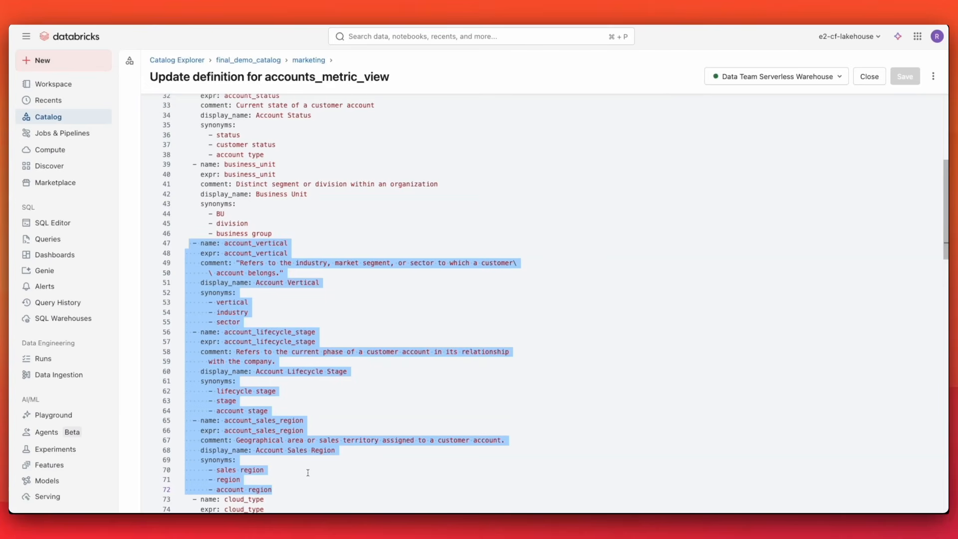
{"action": "scroll", "coordinate": [308, 472], "scroll_direction": "down", "scroll_amount": 3}
{"action": "scroll", "coordinate": [307, 472], "scroll_direction": "down", "scroll_amount": 2}
{"action": "left_click", "coordinate": [308, 472]}
{"action": "scroll", "coordinate": [308, 472], "scroll_direction": "down", "scroll_amount": 5}
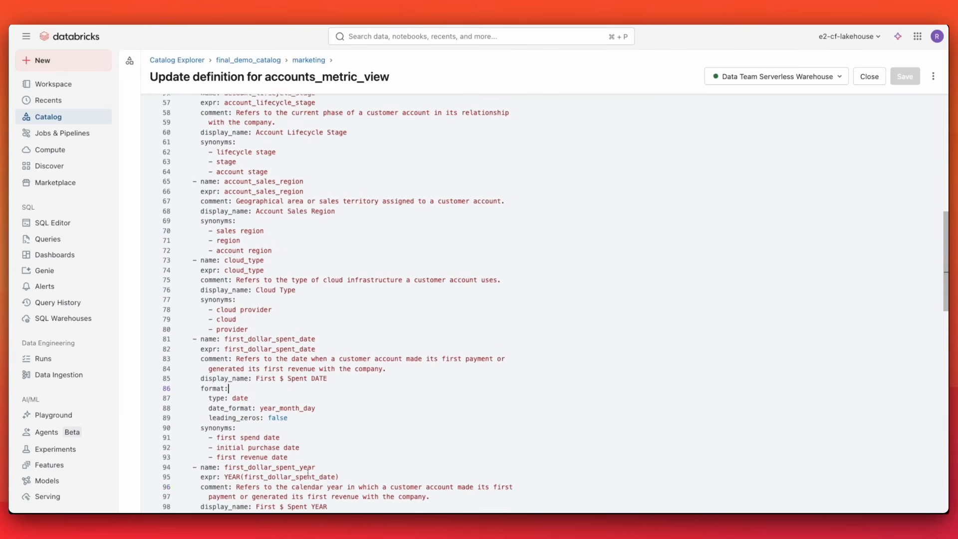
Examine the first dollar spent date-part dimensions and the arr_trailing_3_months measure definition in the YAML.
{"action": "left_click_drag", "start_coordinate": [193, 269], "coordinate": [343, 339]}
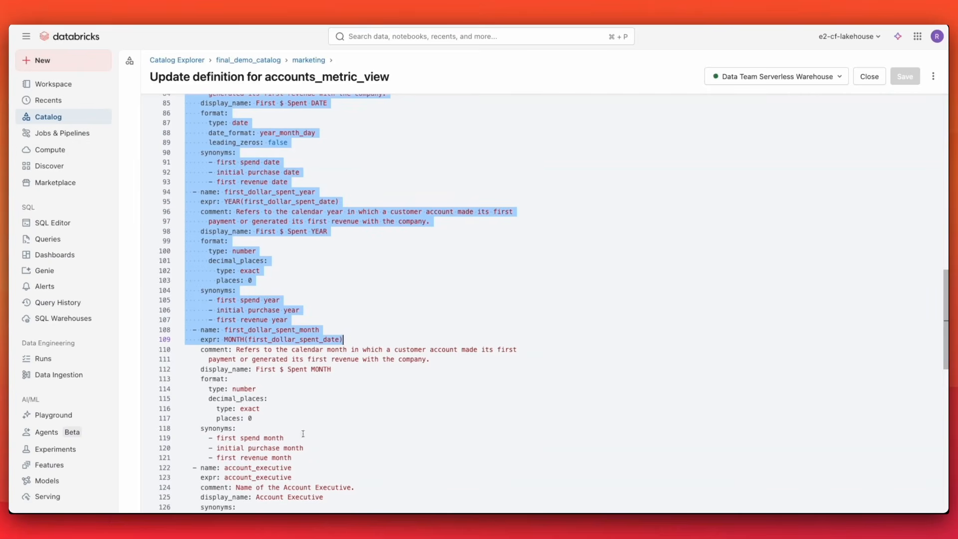
{"action": "left_click_drag", "start_coordinate": [331, 369], "coordinate": [165, 354]}
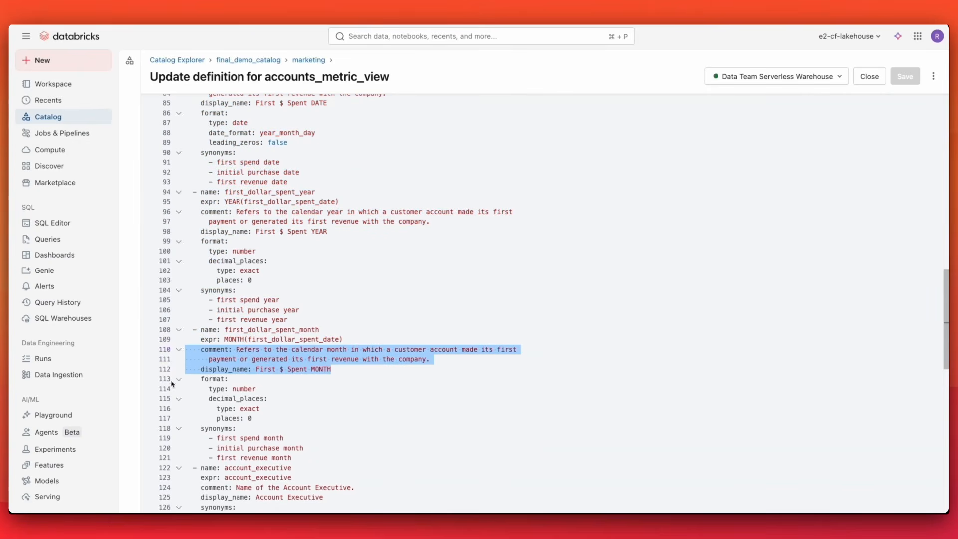
{"action": "left_click", "coordinate": [350, 487]}
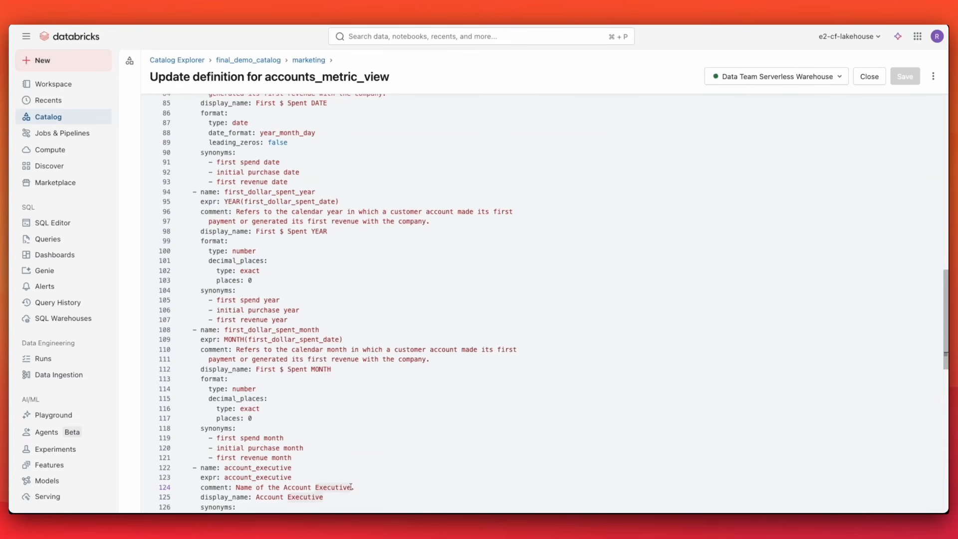
{"action": "scroll", "coordinate": [350, 486], "scroll_direction": "down", "scroll_amount": 15}
{"action": "scroll", "coordinate": [350, 487], "scroll_direction": "down", "scroll_amount": 3}
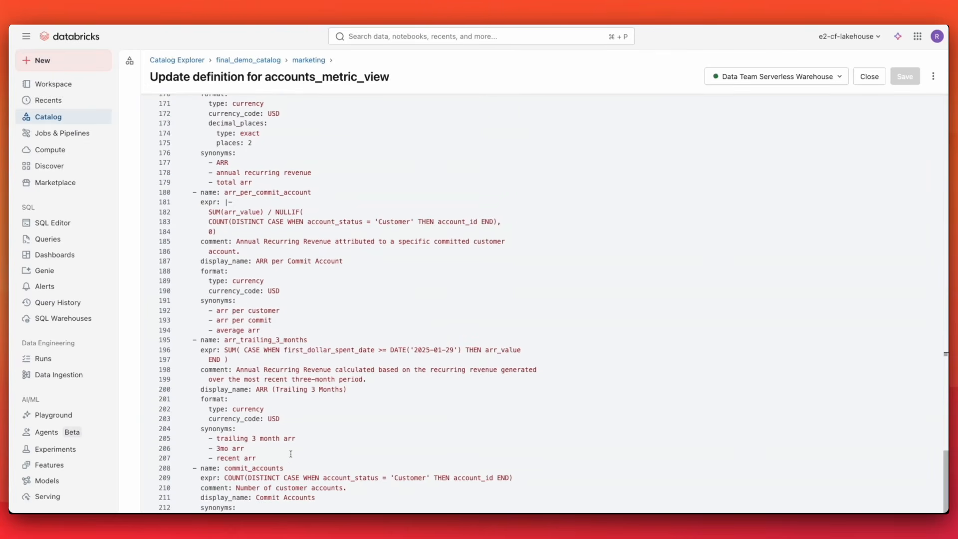
{"action": "left_click_drag", "start_coordinate": [283, 457], "coordinate": [187, 341]}
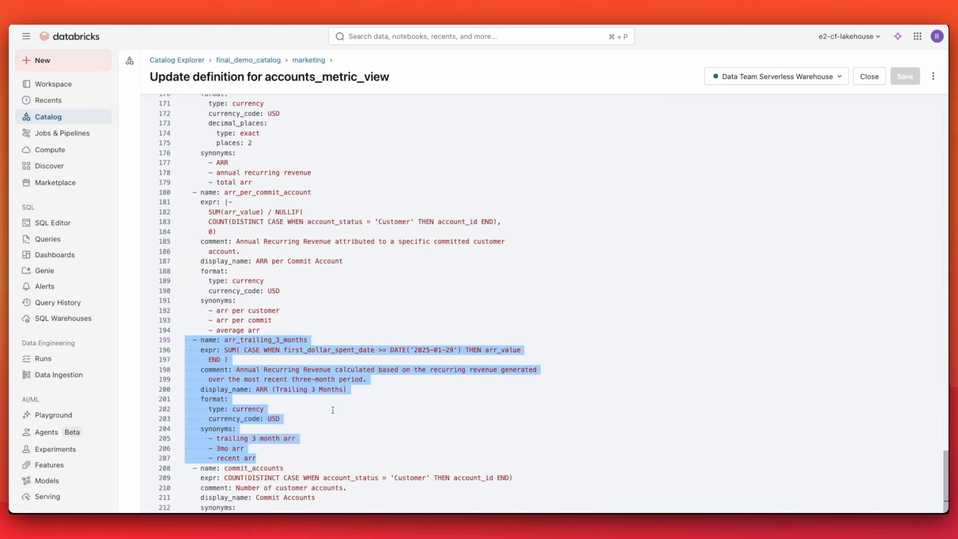
{"action": "left_click", "coordinate": [332, 409]}
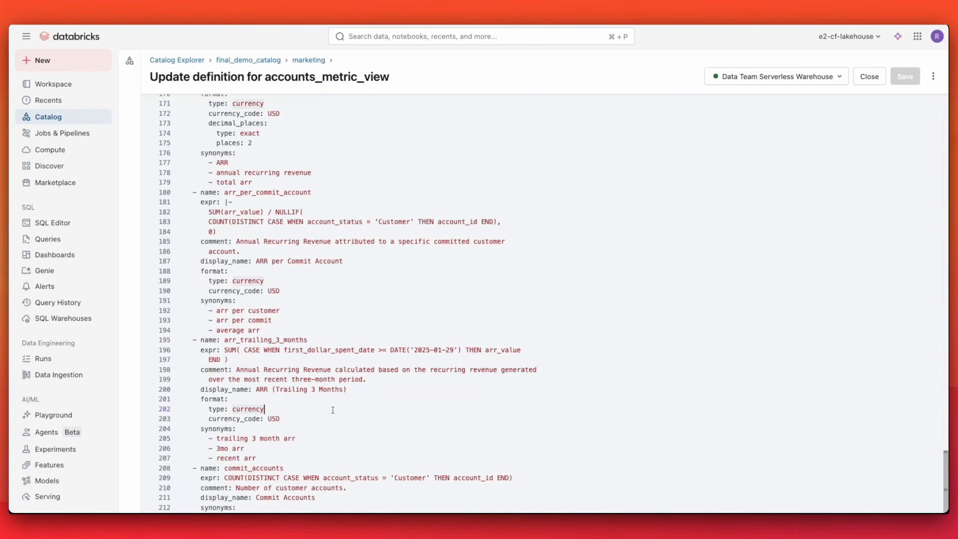
{"action": "scroll", "coordinate": [332, 409], "scroll_direction": "down", "scroll_amount": 2}
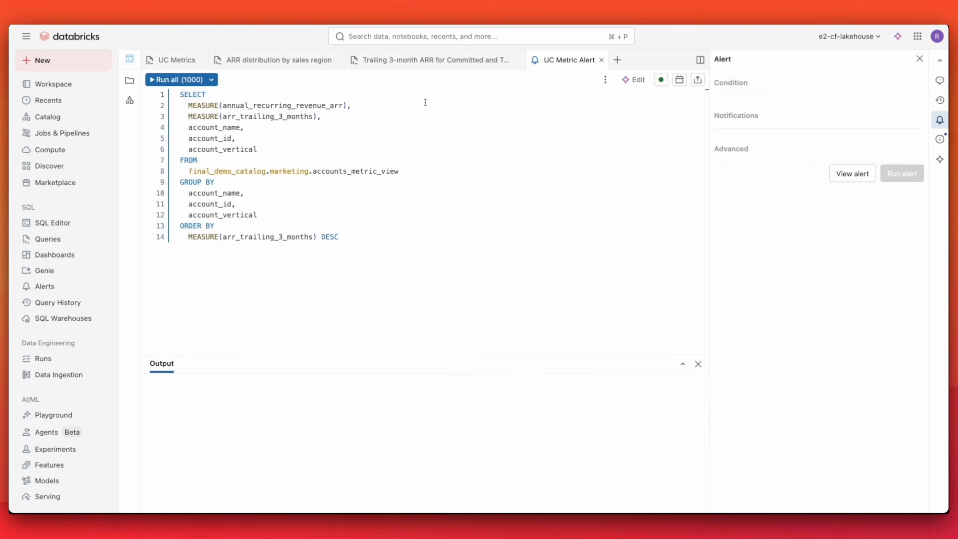
Run the UC Metric Alert query and set the alert condition to first row measure(annual_recurring_revenue_arr) ≥ 1000000.
{"action": "left_click", "coordinate": [178, 80]}
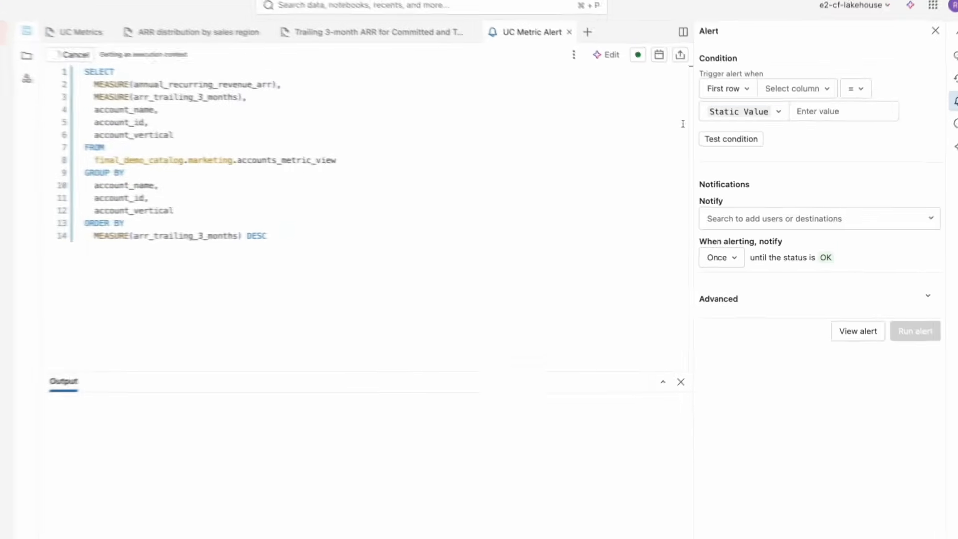
{"action": "left_click", "coordinate": [787, 91]}
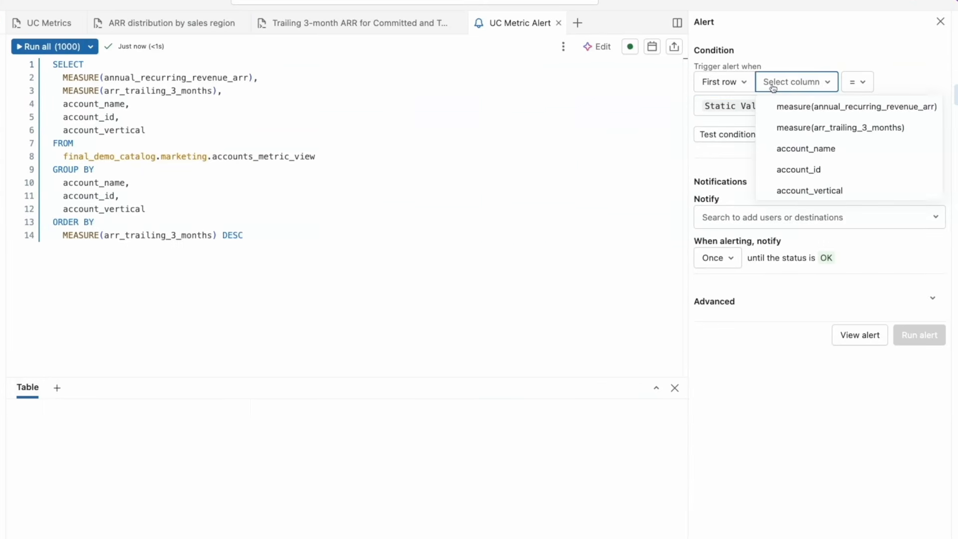
{"action": "left_click", "coordinate": [781, 107]}
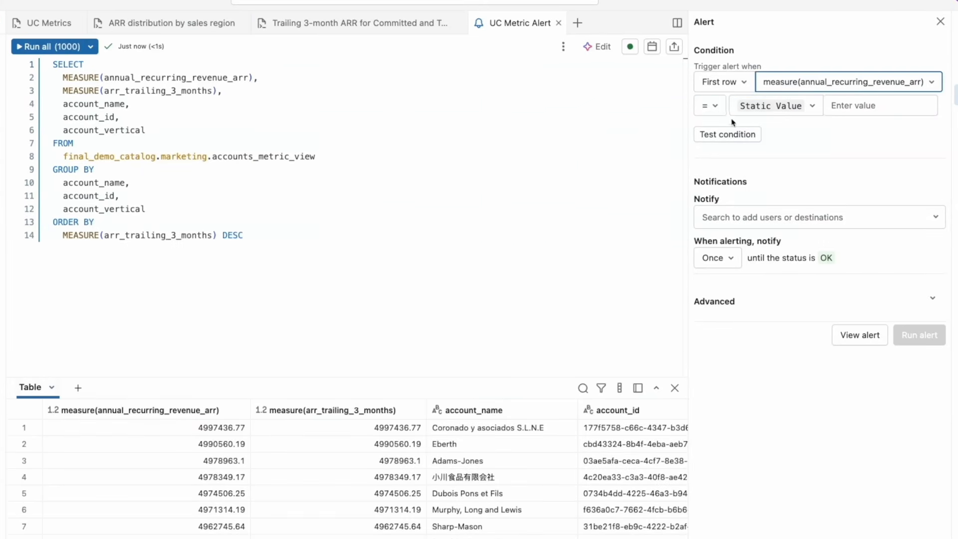
{"action": "left_click", "coordinate": [714, 106]}
{"action": "left_click", "coordinate": [726, 216]}
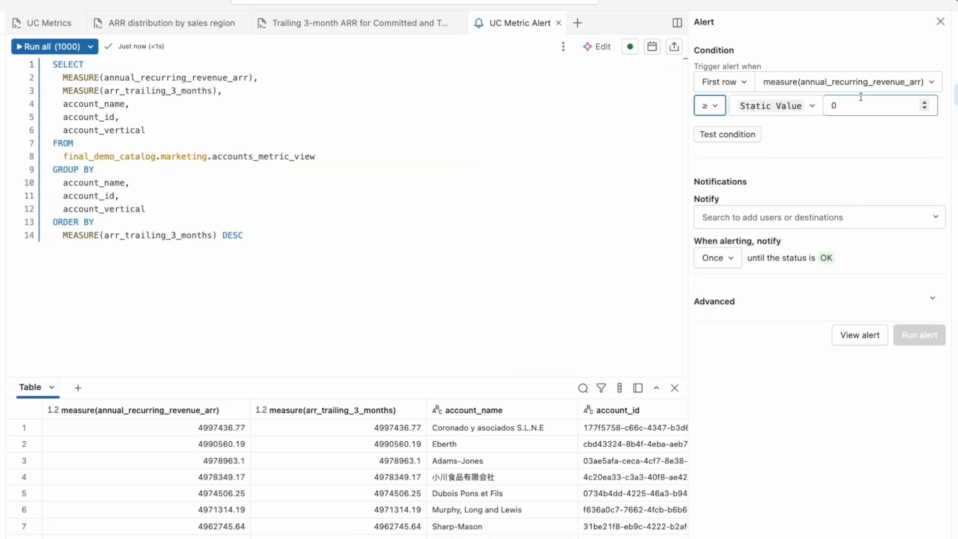
{"action": "double_click", "coordinate": [861, 96]}
{"action": "type", "text": "100"}
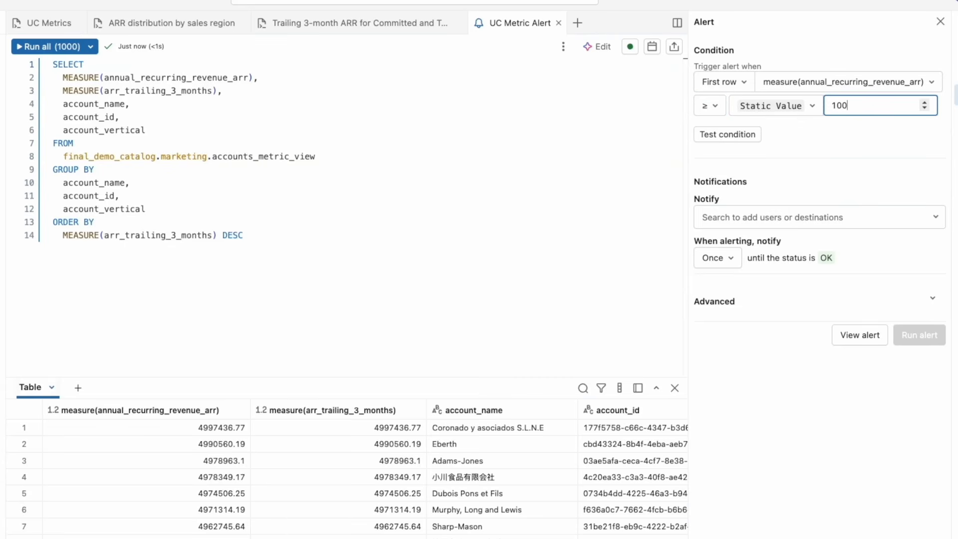
{"action": "type", "text": "0000"}
Add data-team-alerts as the alert's notification destination.
{"action": "left_click", "coordinate": [750, 216]}
{"action": "left_click", "coordinate": [752, 244]}
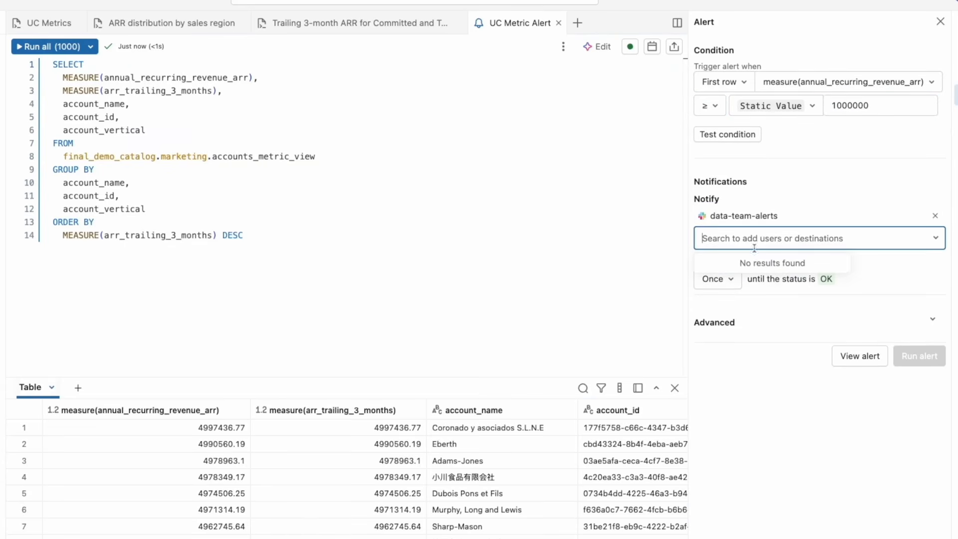
{"action": "left_click", "coordinate": [772, 316]}
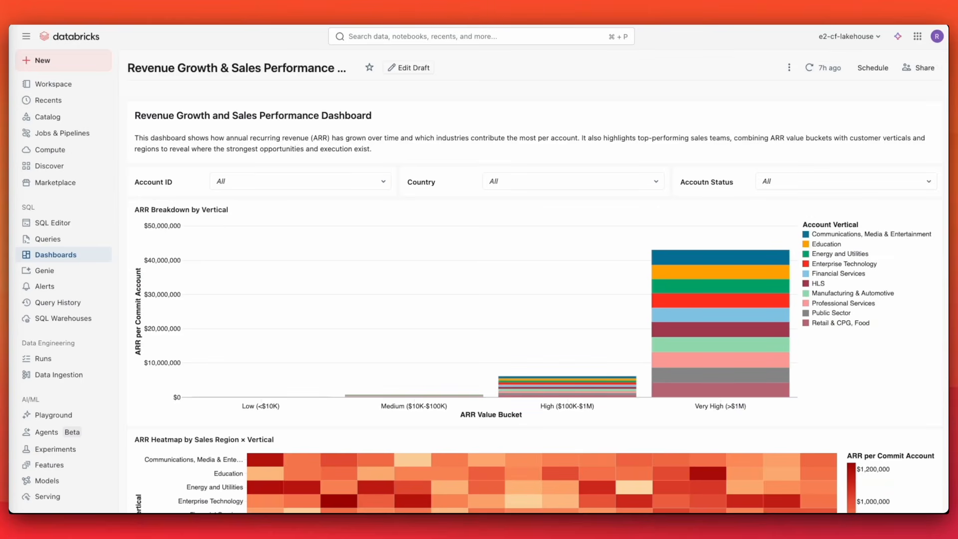
Review the Revenue Growth & Sales Performance dashboard, then open its draft datasets to examine the accounts_metric_view measures and fields.
{"action": "scroll", "coordinate": [225, 441], "scroll_direction": "down", "scroll_amount": 10}
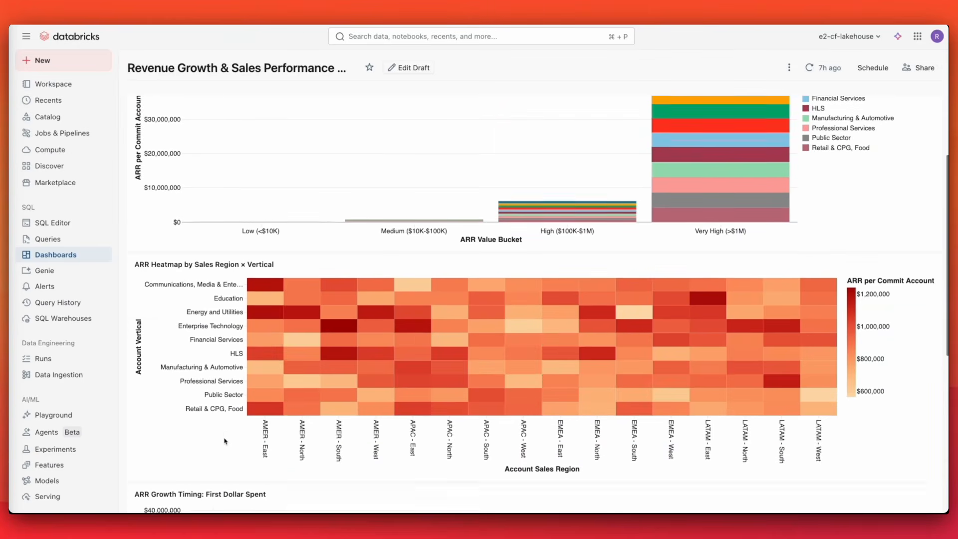
{"action": "scroll", "coordinate": [225, 441], "scroll_direction": "up", "scroll_amount": 12}
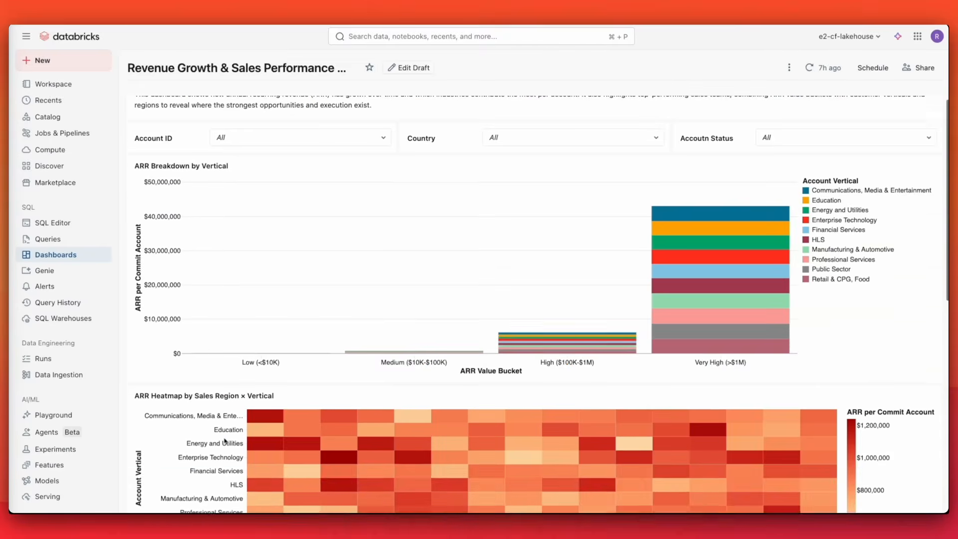
{"action": "left_click", "coordinate": [404, 67]}
{"action": "left_click", "coordinate": [151, 90]}
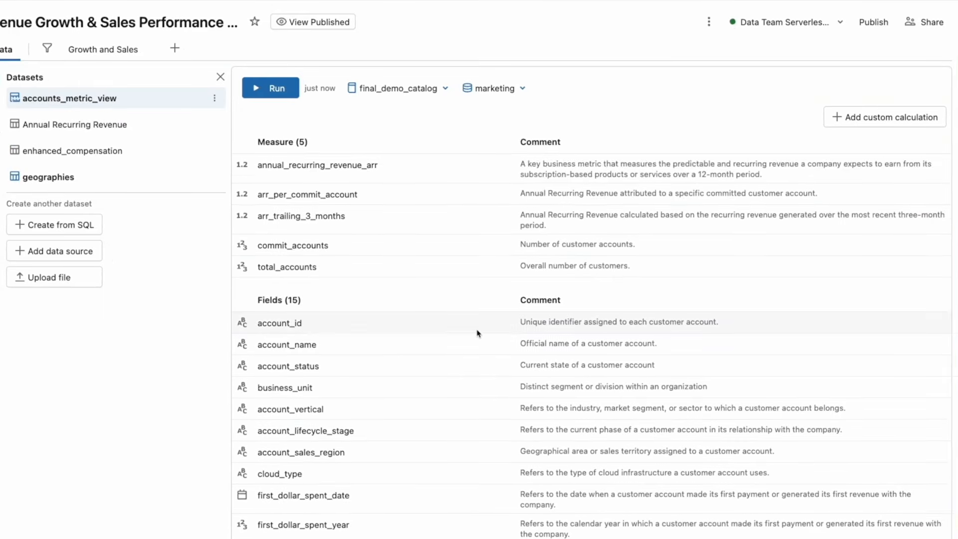
{"action": "scroll", "coordinate": [547, 327], "scroll_direction": "down", "scroll_amount": 2}
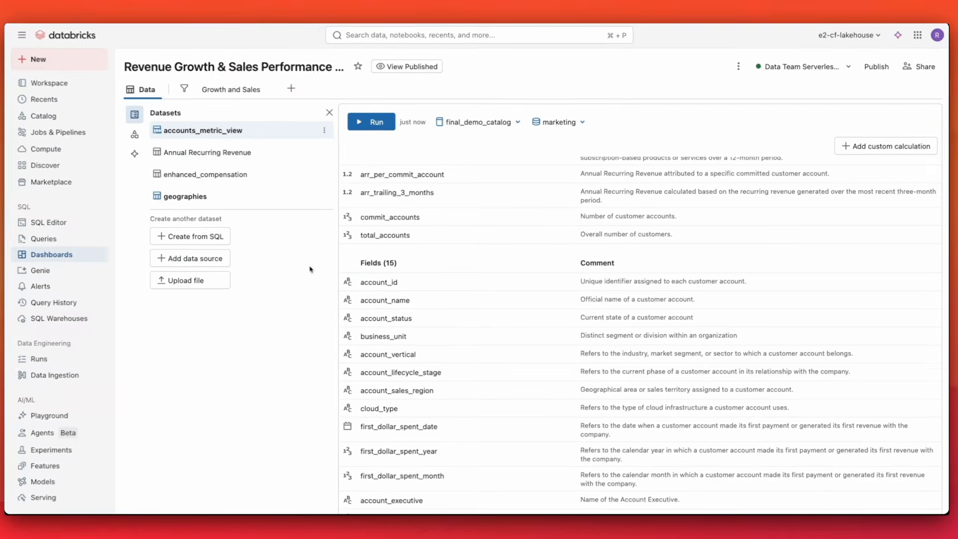
Open and rerun the Annual Recurring Revenue dataset query.
{"action": "left_click", "coordinate": [244, 153]}
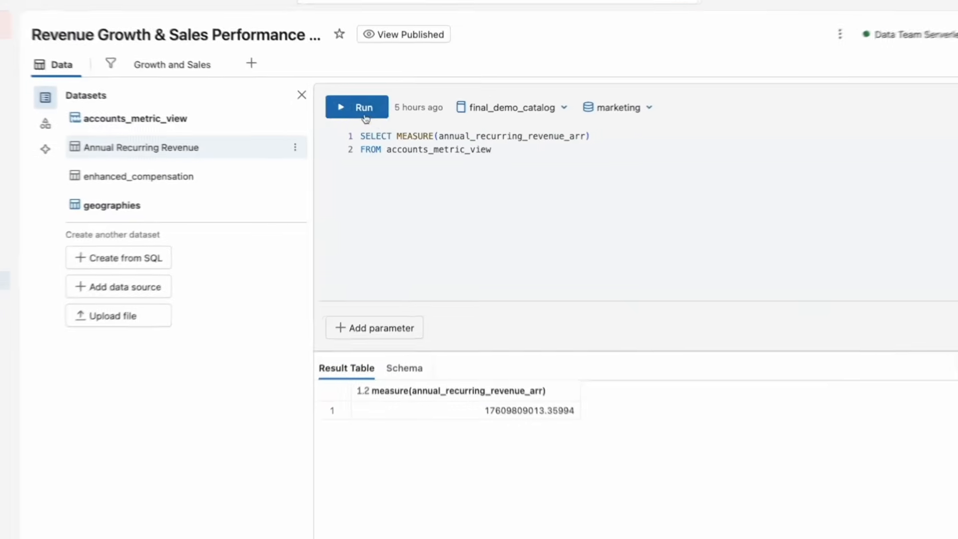
{"action": "left_click", "coordinate": [364, 109]}
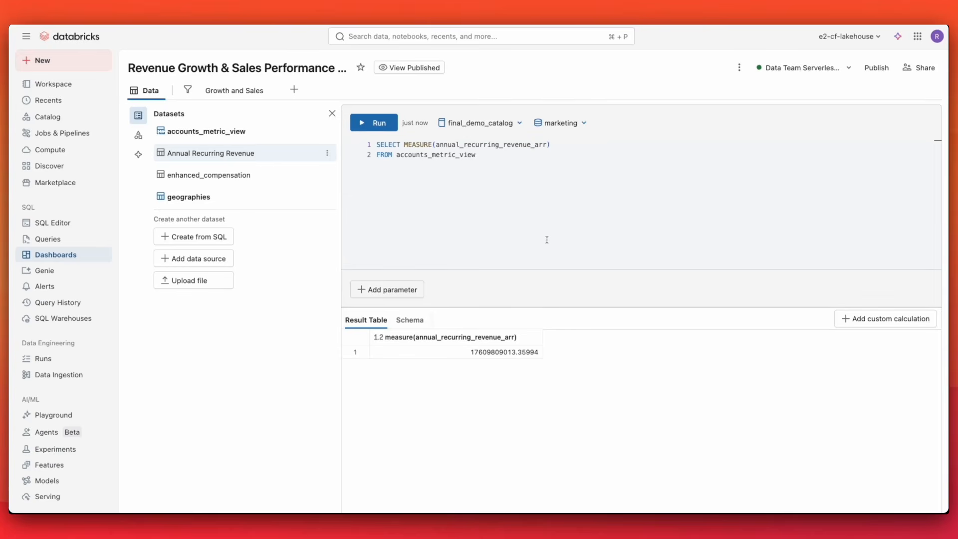
Export the enhanced_compensation dataset to a metric view.
{"action": "left_click", "coordinate": [249, 176]}
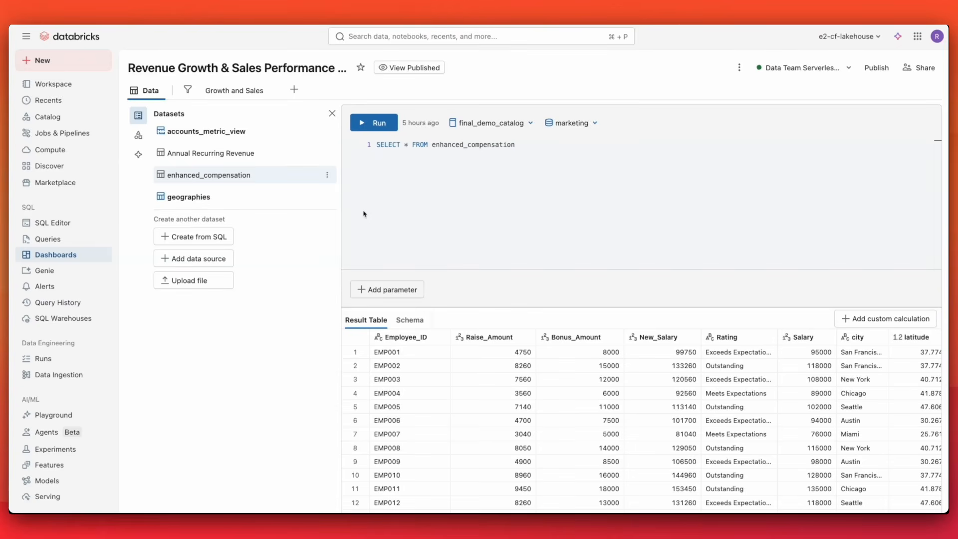
{"action": "left_click", "coordinate": [327, 175]}
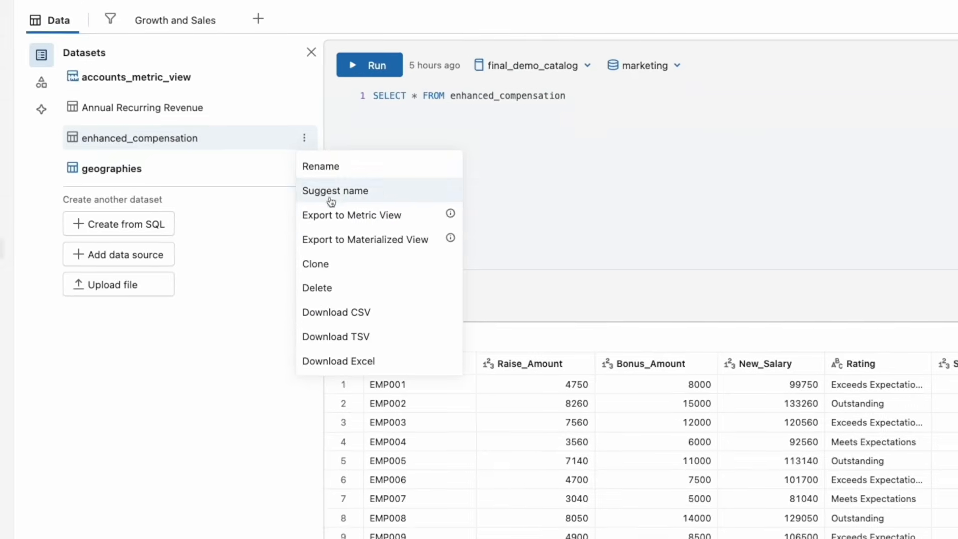
{"action": "left_click", "coordinate": [327, 215]}
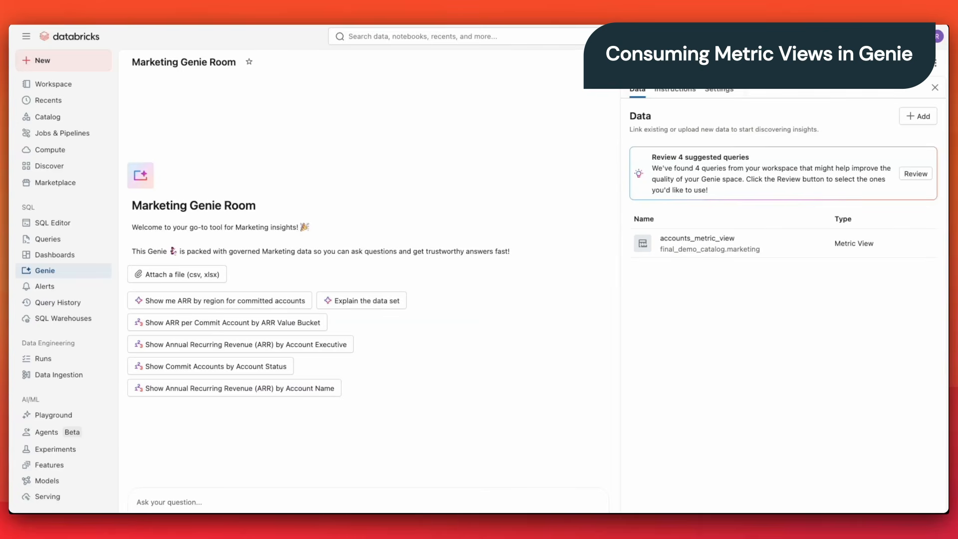
Open accounts_metric_view in the Marketing Genie Room configuration and examine its description, measures and dimensions.
{"action": "left_click", "coordinate": [767, 243]}
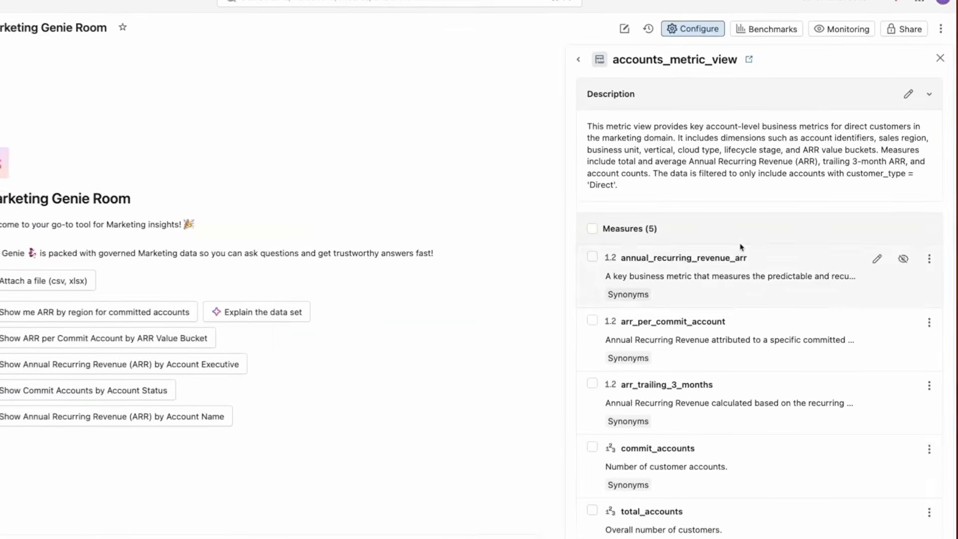
{"action": "scroll", "coordinate": [731, 261], "scroll_direction": "down", "scroll_amount": 3}
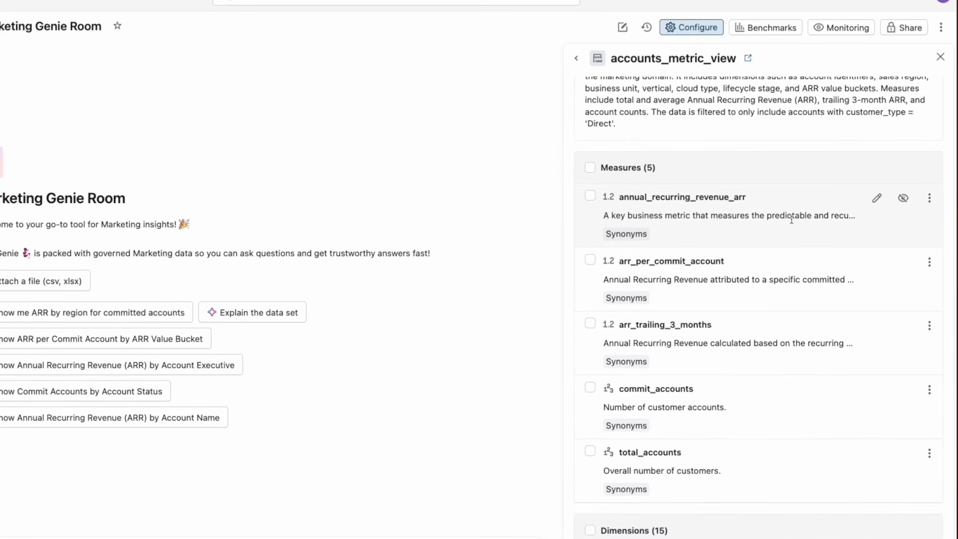
{"action": "scroll", "coordinate": [791, 219], "scroll_direction": "down", "scroll_amount": 10}
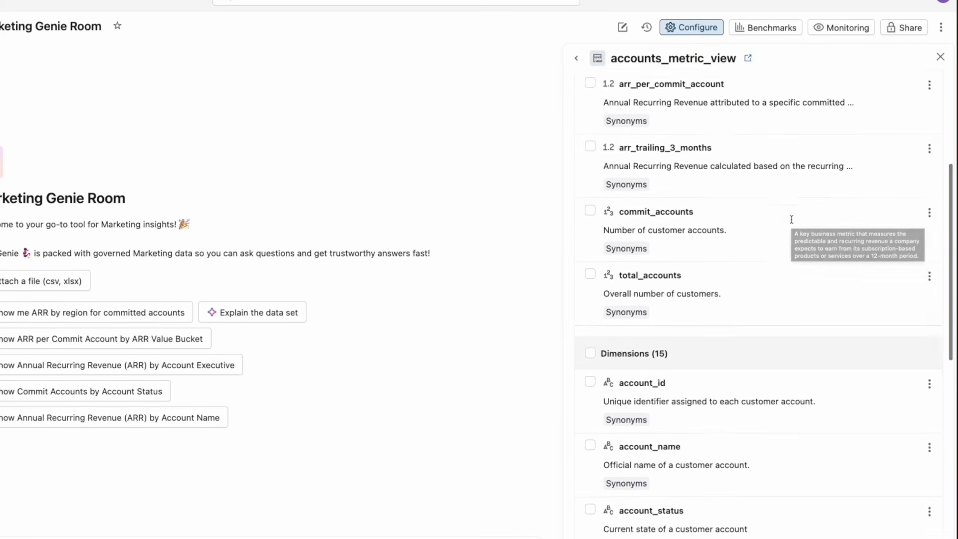
{"action": "scroll", "coordinate": [790, 223], "scroll_direction": "up", "scroll_amount": 10}
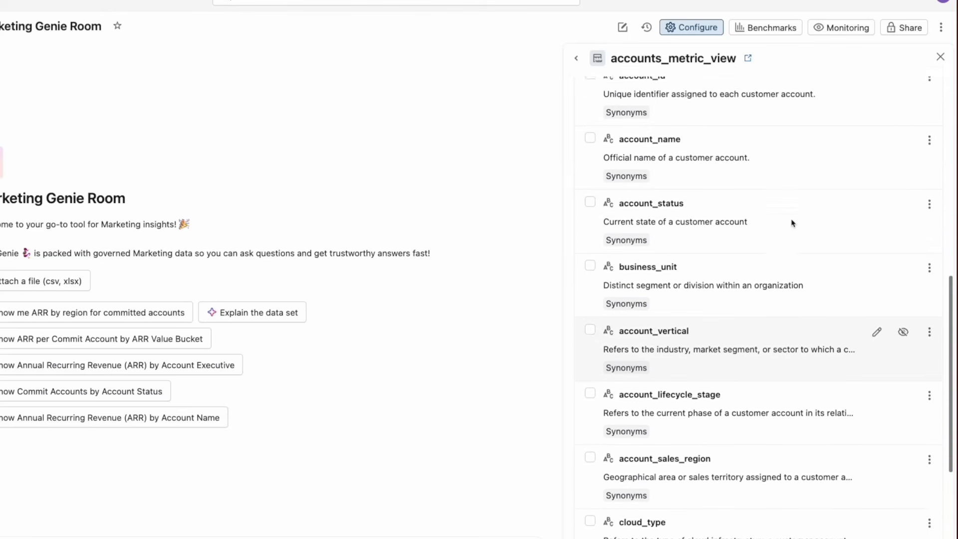
{"action": "scroll", "coordinate": [791, 222], "scroll_direction": "up", "scroll_amount": 3}
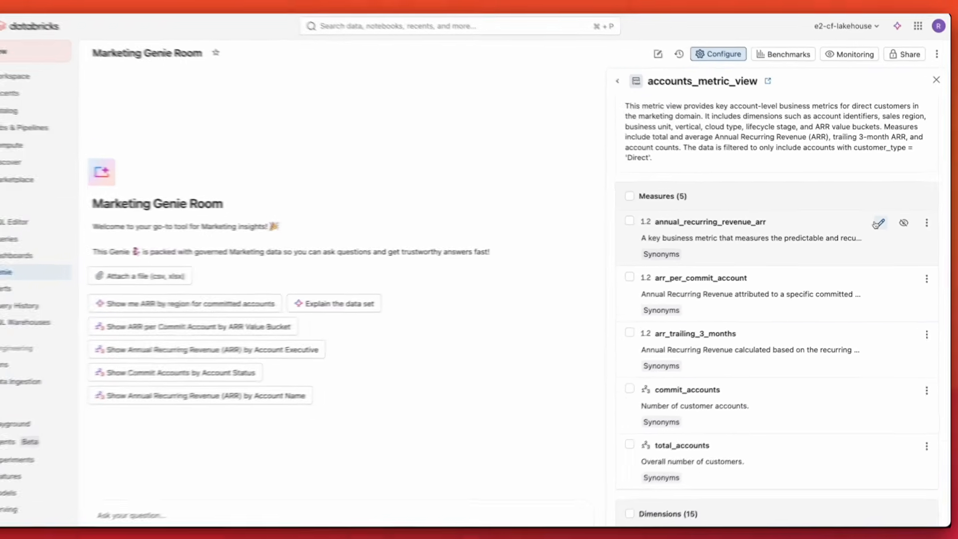
Open the annual_recurring_revenue_arr measure's Genie settings and save its description and synonyms.
{"action": "left_click", "coordinate": [871, 221]}
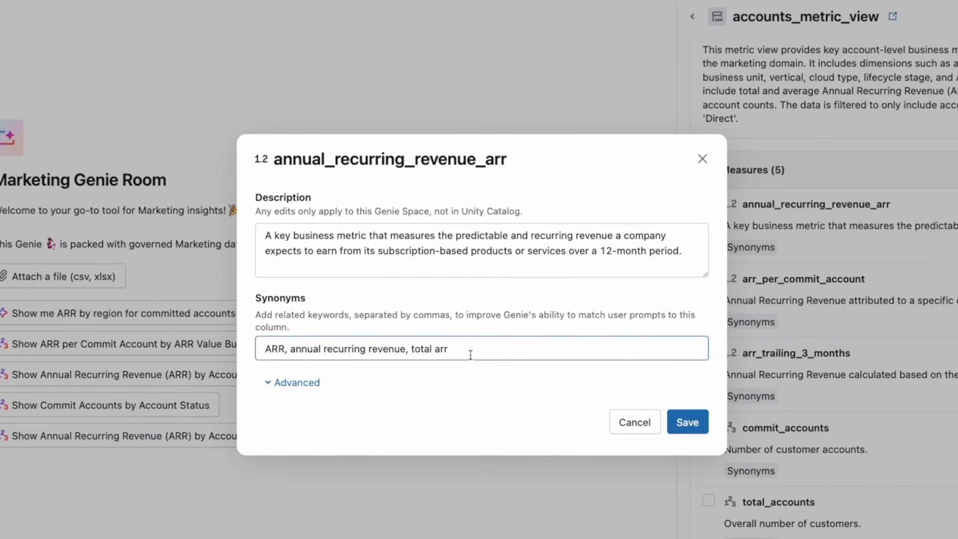
{"action": "left_click", "coordinate": [687, 421]}
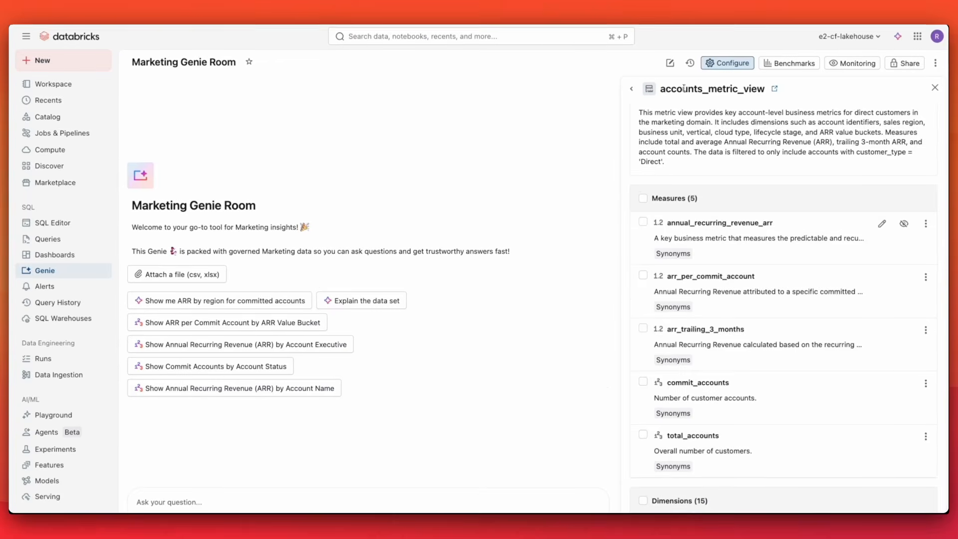
Review the metric view's remaining measures and dimensions and the Genie space's general instructions, then close the configuration.
{"action": "scroll", "coordinate": [757, 257], "scroll_direction": "down", "scroll_amount": 5}
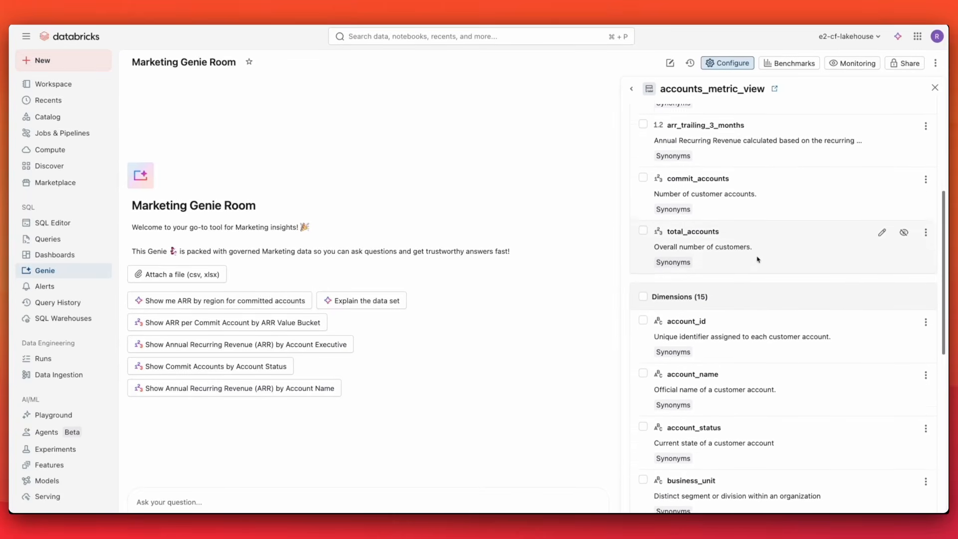
{"action": "scroll", "coordinate": [757, 258], "scroll_direction": "down", "scroll_amount": 1}
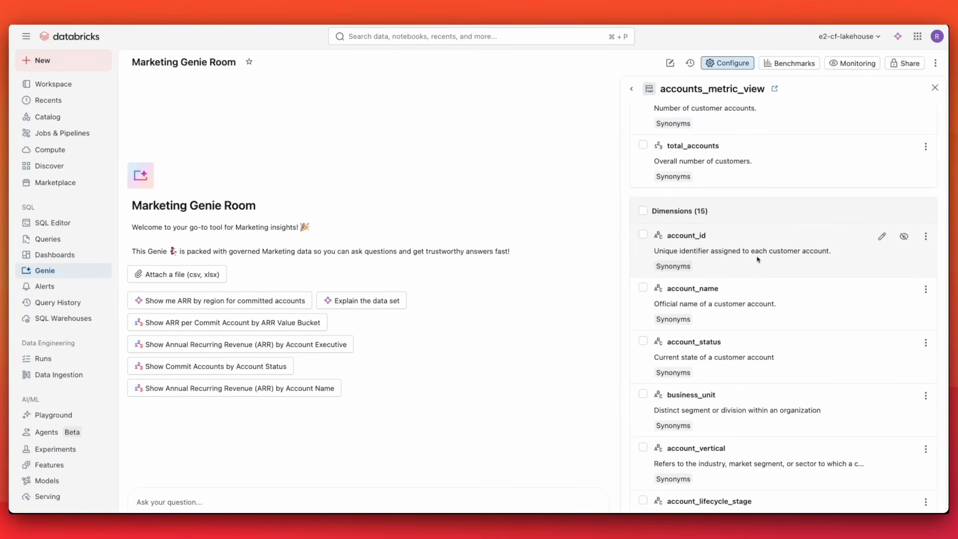
{"action": "scroll", "coordinate": [756, 258], "scroll_direction": "down", "scroll_amount": 1}
{"action": "scroll", "coordinate": [755, 234], "scroll_direction": "up", "scroll_amount": 10}
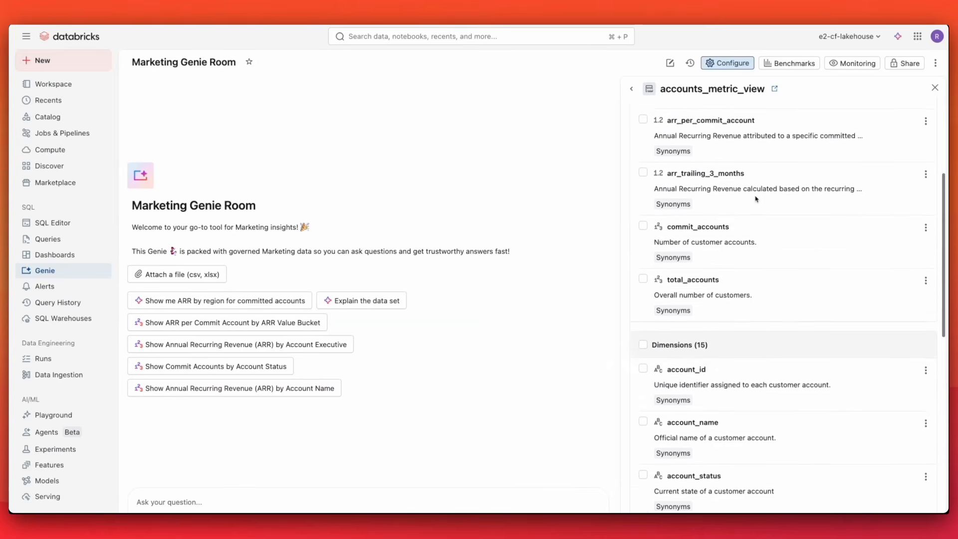
{"action": "left_click", "coordinate": [630, 89]}
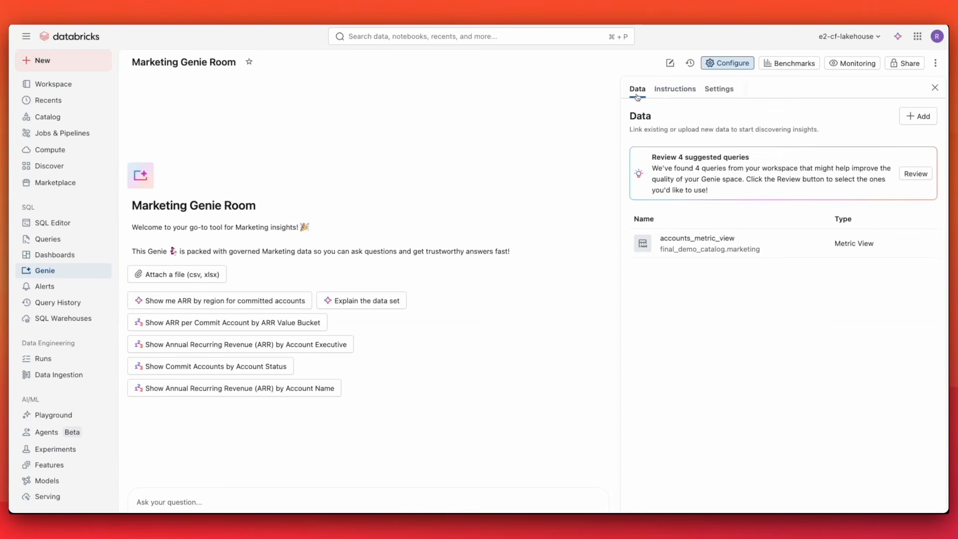
{"action": "left_click", "coordinate": [674, 90]}
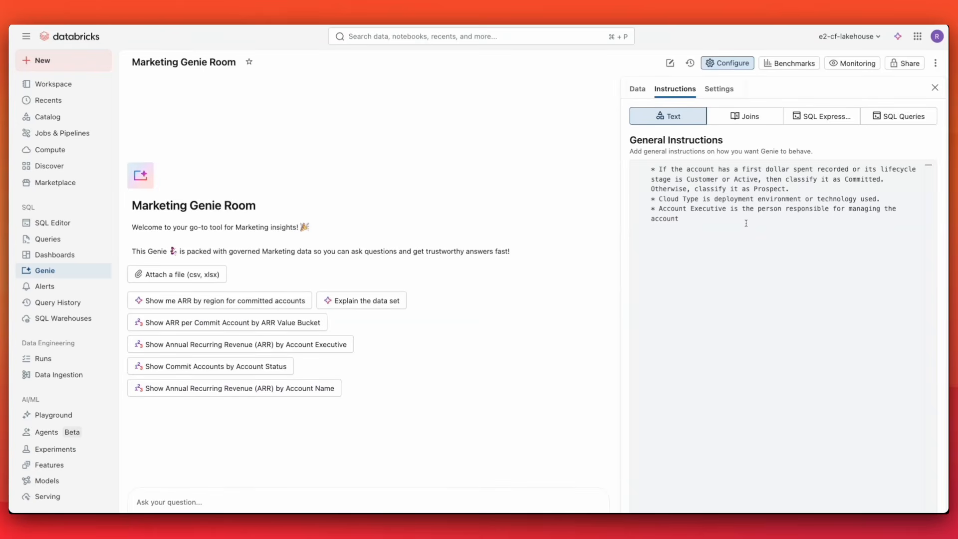
{"action": "left_click", "coordinate": [935, 88]}
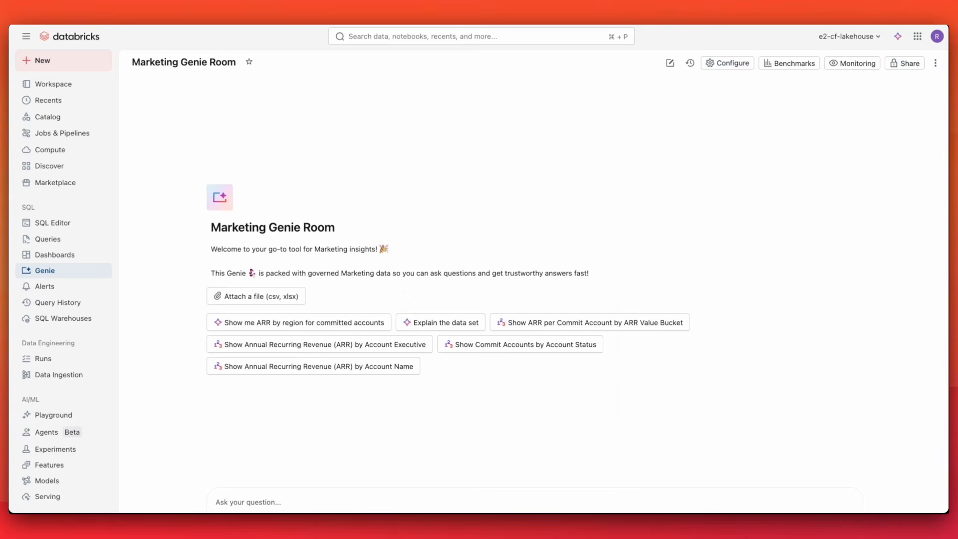
Ask Genie the suggested question "Show me ARR by region for committed accounts" and scroll through the answer.
{"action": "left_click", "coordinate": [264, 322]}
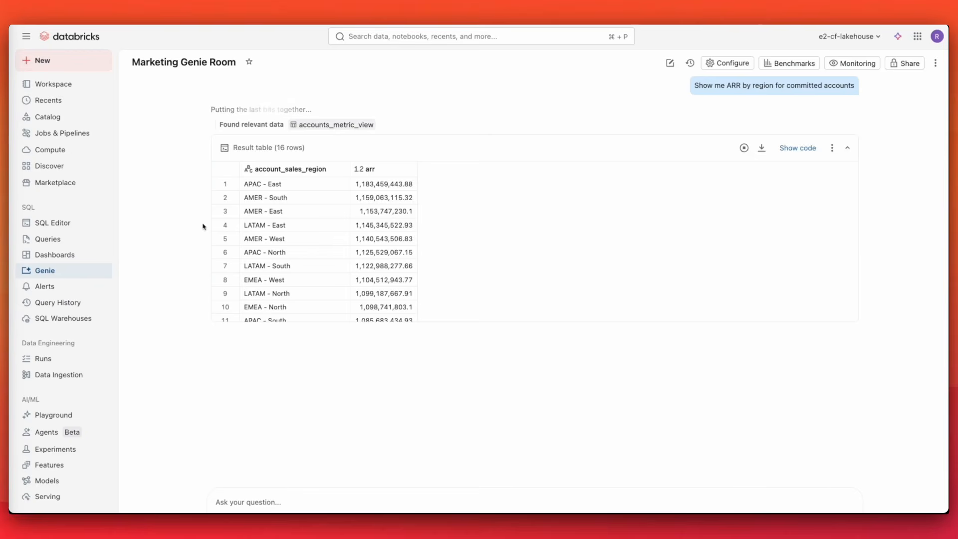
{"action": "scroll", "coordinate": [267, 258], "scroll_direction": "down", "scroll_amount": 3}
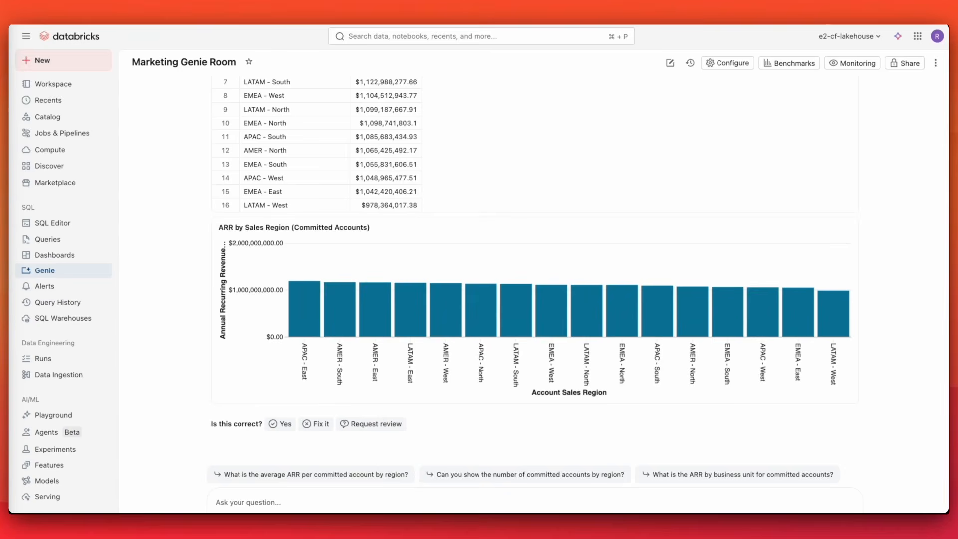
Ask Genie "Show me the top 10 accounts by ARR".
{"action": "type", "text": "Show me the top 10 accounts by ARR"}
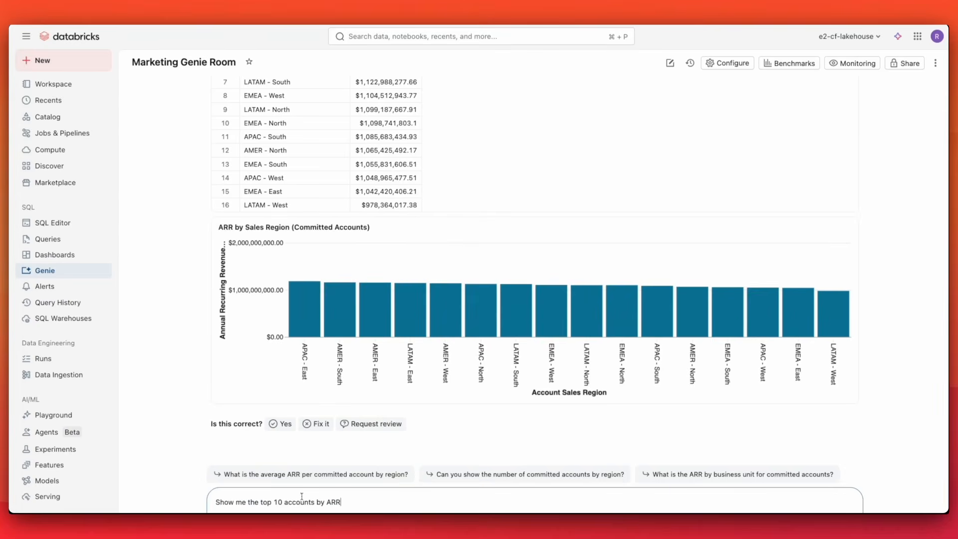
{"action": "key", "text": "Return"}
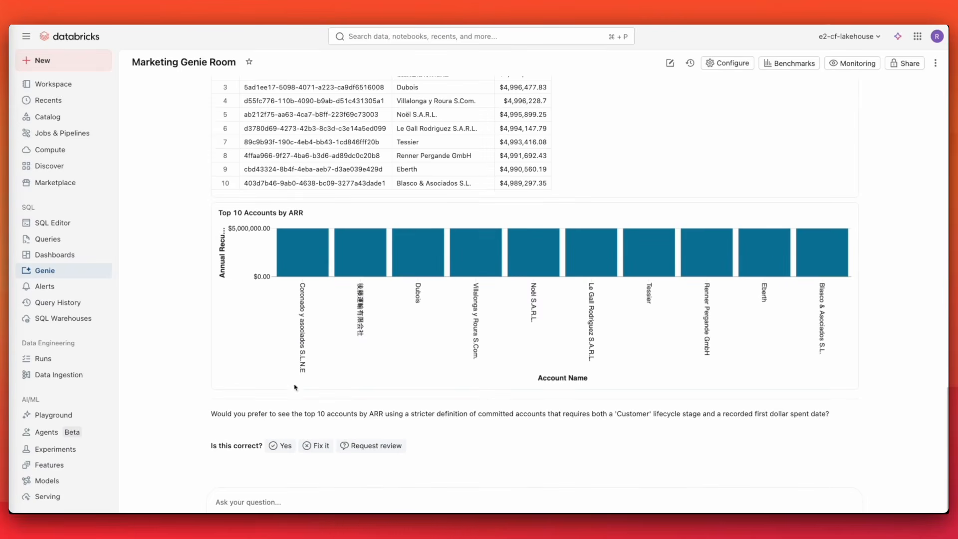
Mark Genie's top-10 answer as needing a fix, submit the feedback "When I say 'top accounts,' I mean the top 10% by ARR" and retry.
{"action": "left_click", "coordinate": [315, 445]}
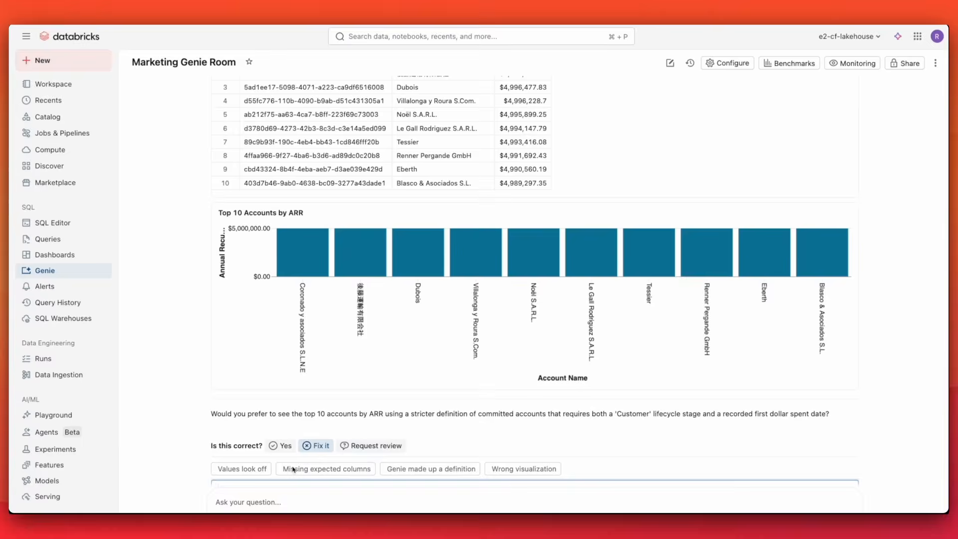
{"action": "scroll", "coordinate": [271, 485], "scroll_direction": "down", "scroll_amount": 2}
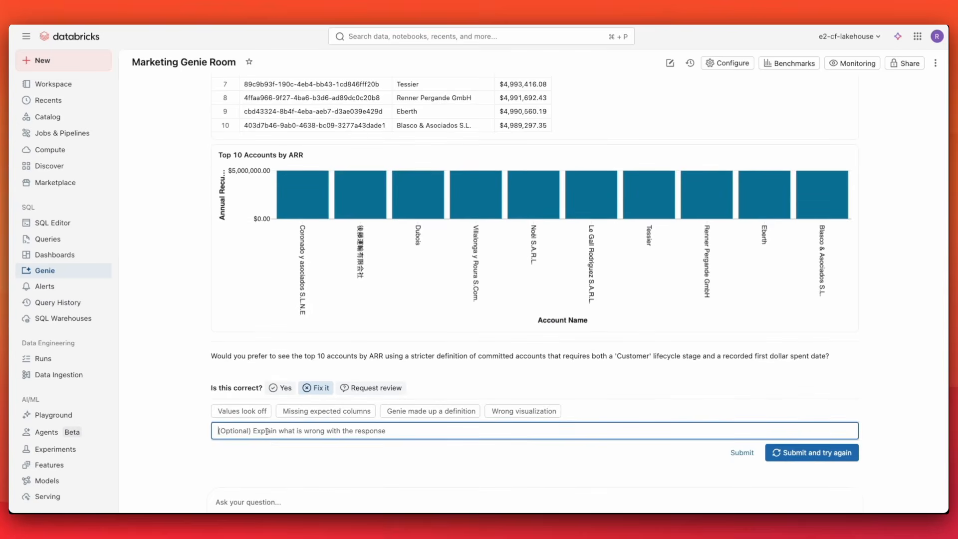
{"action": "type", "text": "When I say 'top accounts' I mean the top 10% by ARR"}
{"action": "left_click", "coordinate": [812, 452]}
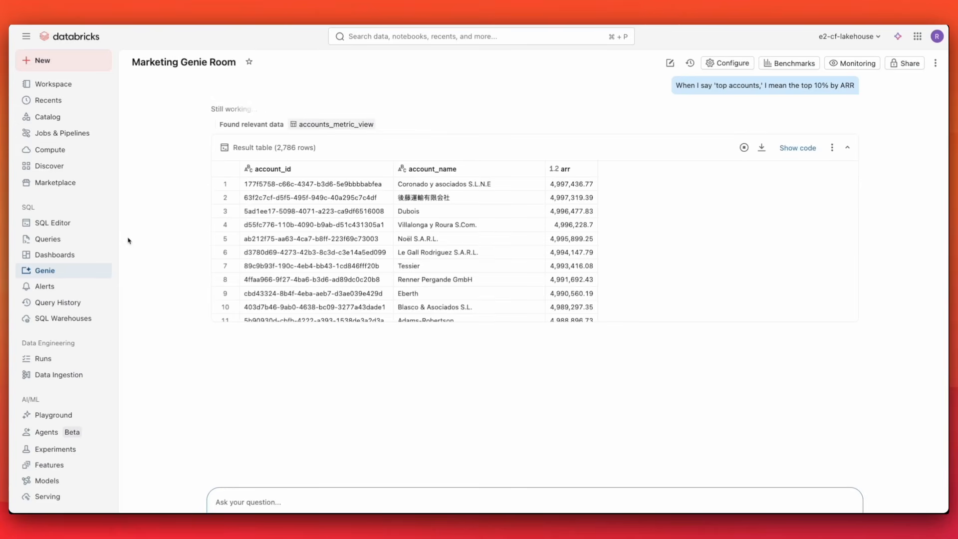
{"action": "scroll", "coordinate": [295, 235], "scroll_direction": "down", "scroll_amount": 7}
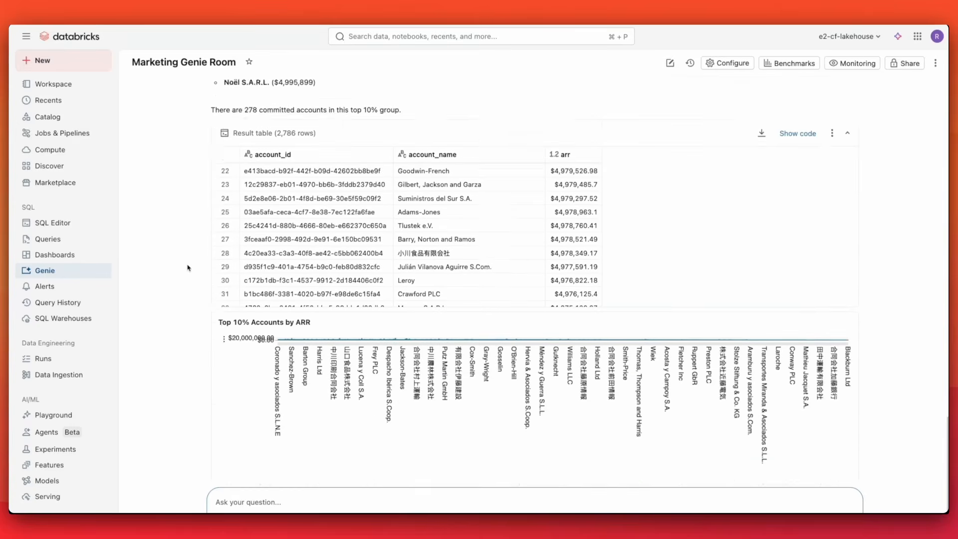
{"action": "scroll", "coordinate": [187, 268], "scroll_direction": "up", "scroll_amount": 7}
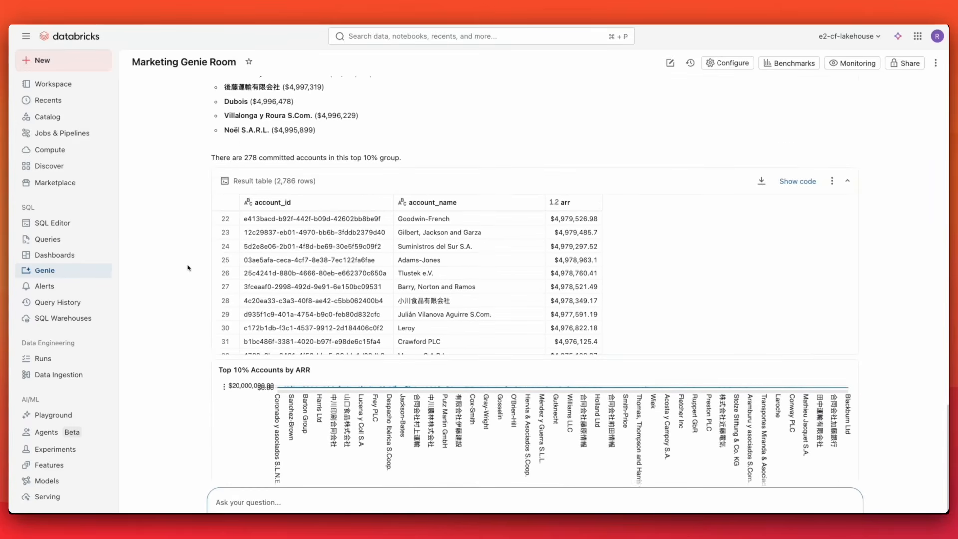
{"action": "scroll", "coordinate": [188, 268], "scroll_direction": "down", "scroll_amount": 1}
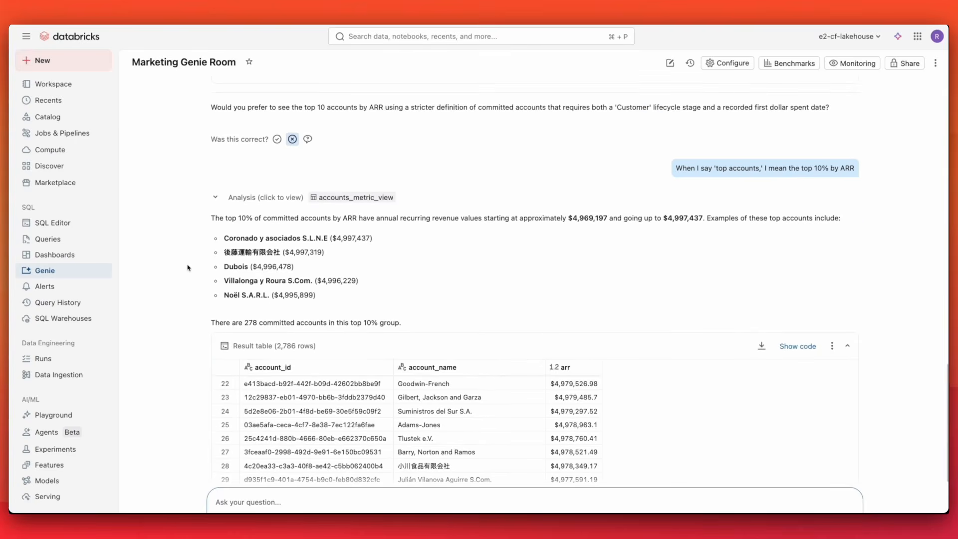